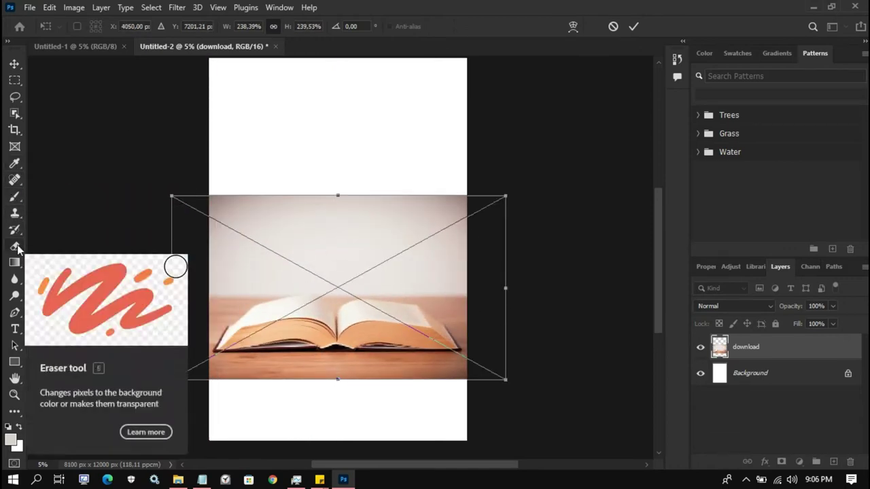
# Commit the placed book photo and erase a first band of upper wall with the Background Eraser.
pyautogui.click(15, 246)
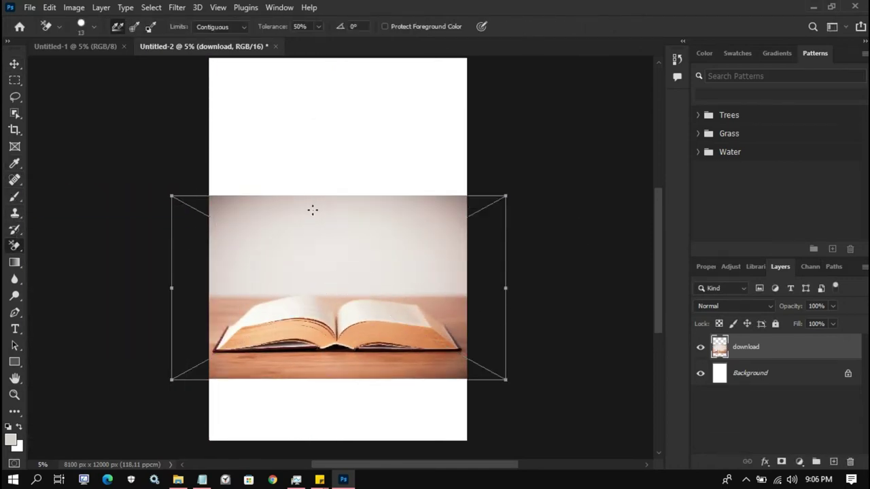
pyautogui.click(87, 26)
pyautogui.moveTo(224, 251)
pyautogui.mouseDown()
pyautogui.moveTo(268, 235)
pyautogui.moveTo(224, 259)
pyautogui.mouseUp()
pyautogui.click(87, 25)
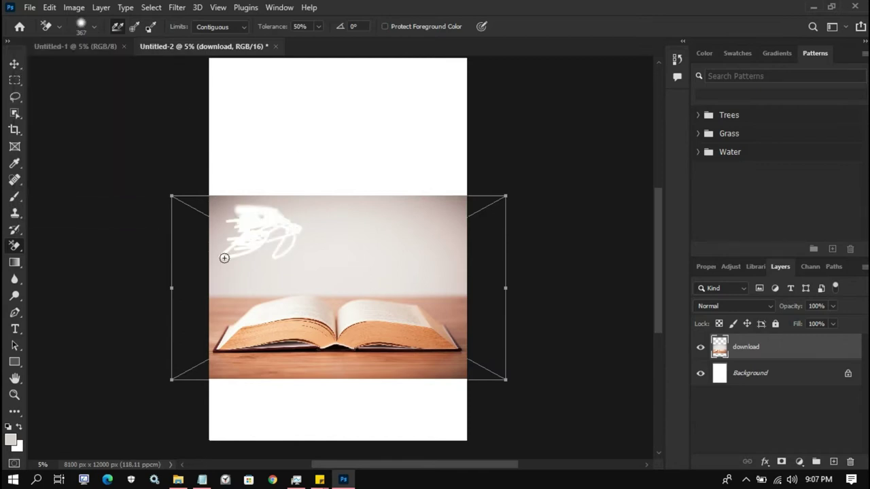
pyautogui.scroll(1, 272, 229)
pyautogui.scroll(1, 240, 249)
pyautogui.moveTo(407, 203); pyautogui.dragTo(291, 219)
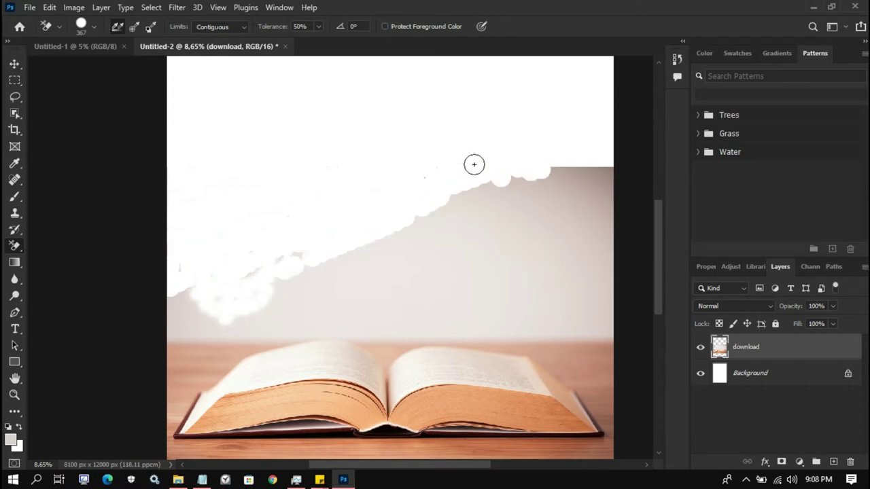
# With a much larger brush, erase most of the wall above the book, including the upper right.
pyautogui.press(']')
pyautogui.press(']')
pyautogui.press(']')
pyautogui.moveTo(214, 170)
pyautogui.mouseDown()
pyautogui.moveTo(546, 209)
pyautogui.moveTo(555, 221)
pyautogui.mouseUp()
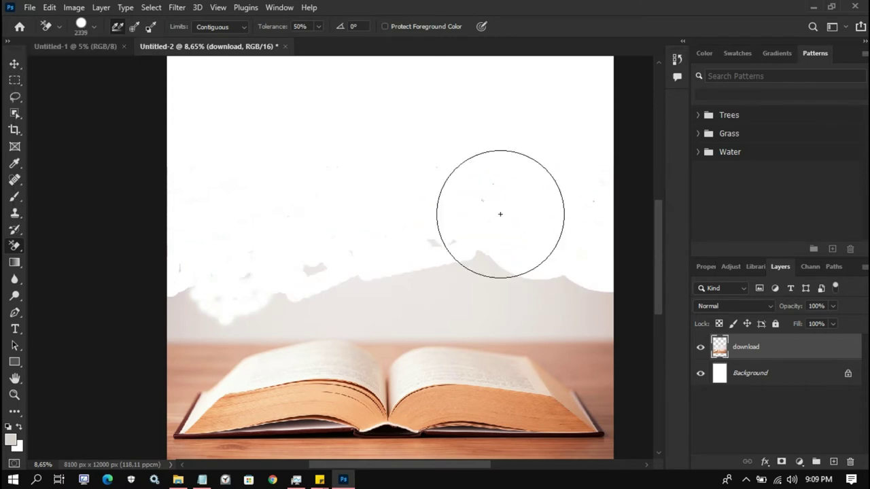
pyautogui.click(93, 27)
pyautogui.click(427, 220)
pyautogui.scroll(2, 540, 193)
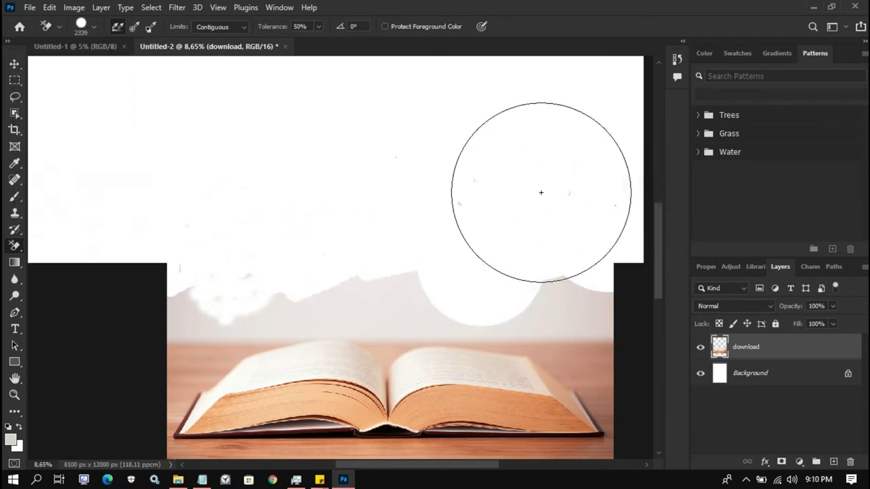
# With a smaller brush, erase the remaining wall edge near the right side.
pyautogui.press('[')
pyautogui.press('[')
pyautogui.press('[')
pyautogui.hscroll(-3, 491, 287)
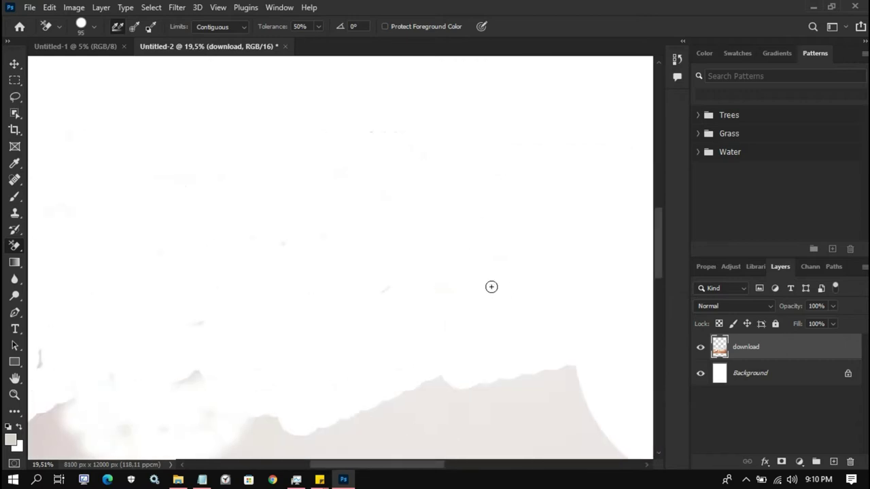
pyautogui.hscroll(-3, 395, 339)
pyautogui.click(93, 27)
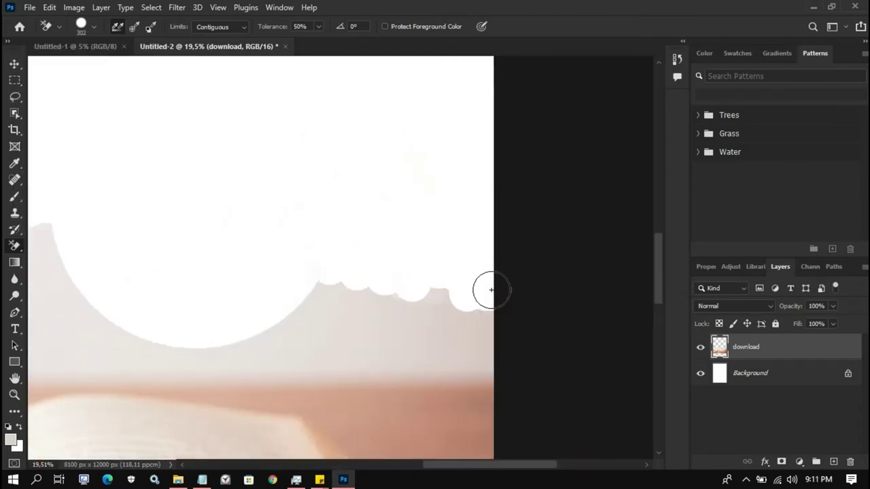
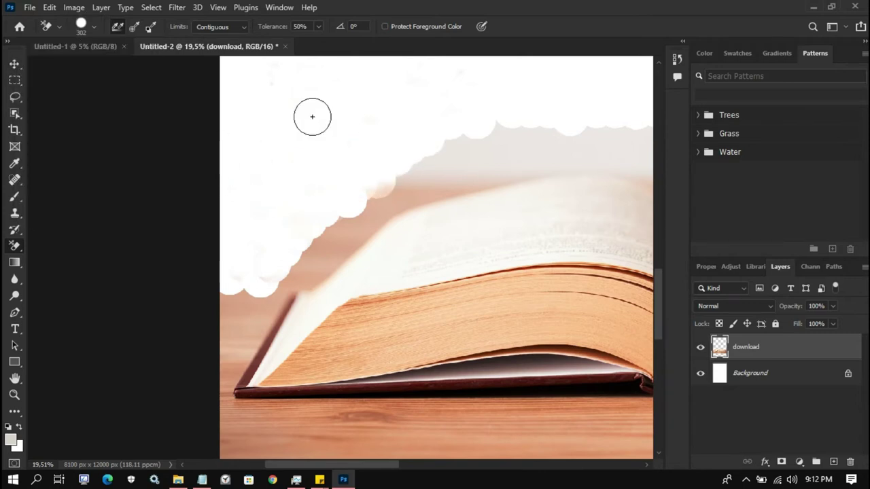
# Erase the wooden band below the open book with the Background Eraser.
pyautogui.scroll(-5, 153, 346)
pyautogui.moveTo(469, 238); pyautogui.dragTo(237, 268)
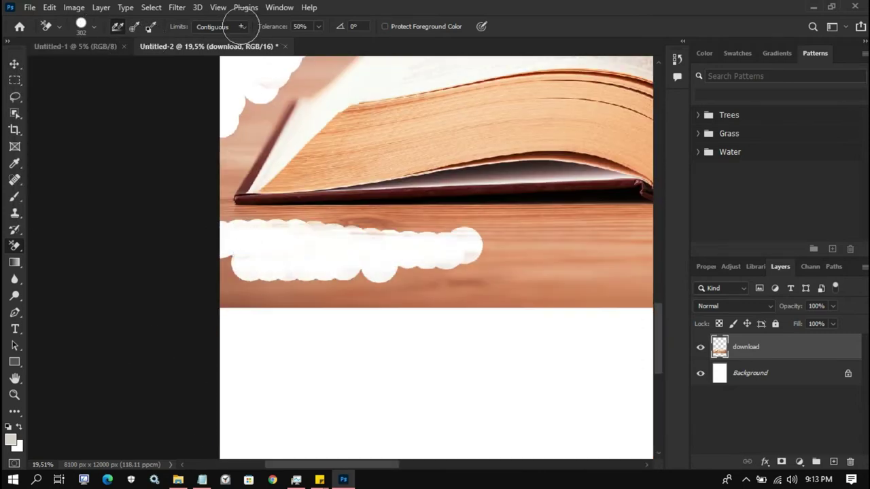
pyautogui.moveTo(454, 279)
pyautogui.mouseDown()
pyautogui.moveTo(241, 306)
pyautogui.moveTo(446, 420)
pyautogui.mouseUp()
pyautogui.moveTo(299, 231)
pyautogui.mouseDown()
pyautogui.moveTo(577, 280)
pyautogui.moveTo(605, 250)
pyautogui.mouseUp()
# Switch Limits to Discontiguous, then back to Contiguous, and erase the orange table band under the book.
pyautogui.click(212, 27)
pyautogui.click(217, 51)
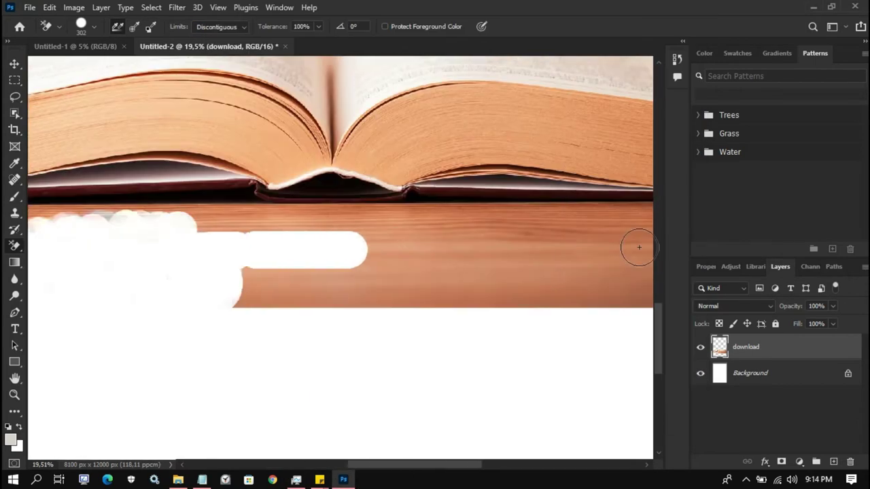
pyautogui.click(217, 27)
pyautogui.click(218, 39)
pyautogui.moveTo(245, 282); pyautogui.dragTo(336, 300)
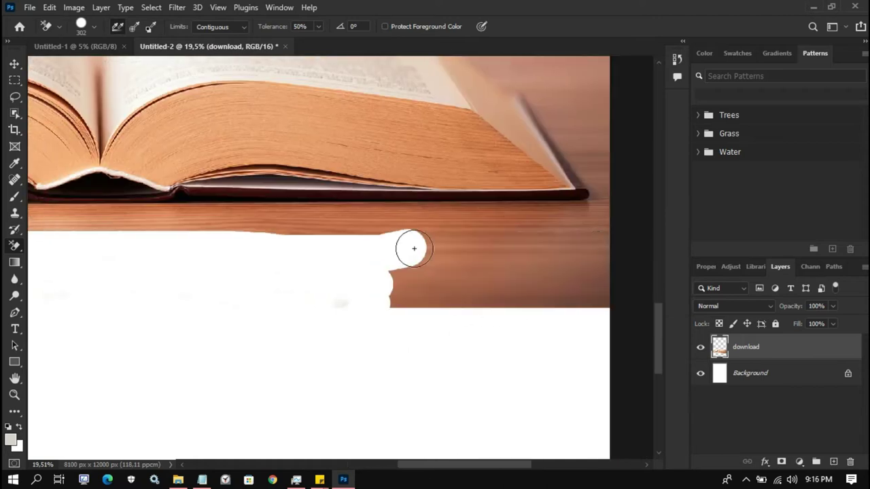
pyautogui.moveTo(413, 247); pyautogui.dragTo(452, 243)
pyautogui.moveTo(281, 288); pyautogui.dragTo(528, 270)
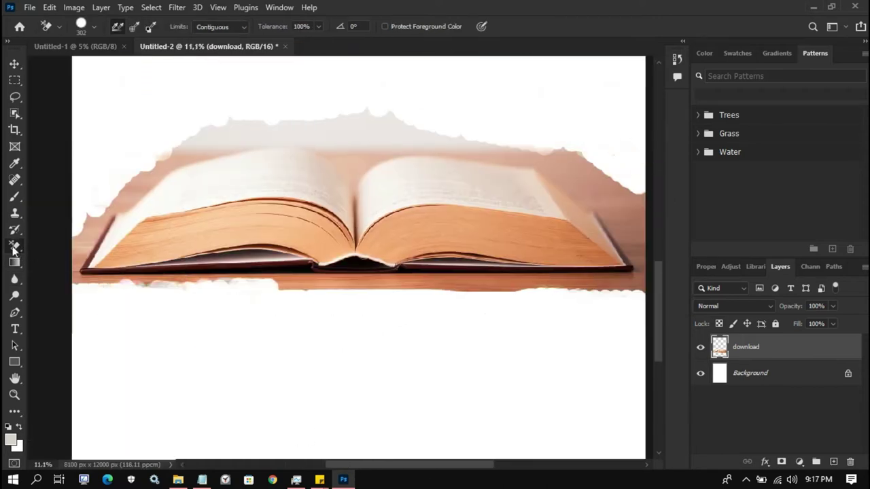
pyautogui.rightClick(14, 246)
# With the plain Eraser, clear the table band and the peach band along the book's top edge.
pyautogui.click(61, 246)
pyautogui.click(81, 26)
pyautogui.moveTo(66, 272)
pyautogui.mouseDown()
pyautogui.moveTo(564, 287)
pyautogui.moveTo(410, 126)
pyautogui.moveTo(116, 200)
pyautogui.mouseUp()
pyautogui.moveTo(573, 134); pyautogui.dragTo(201, 192)
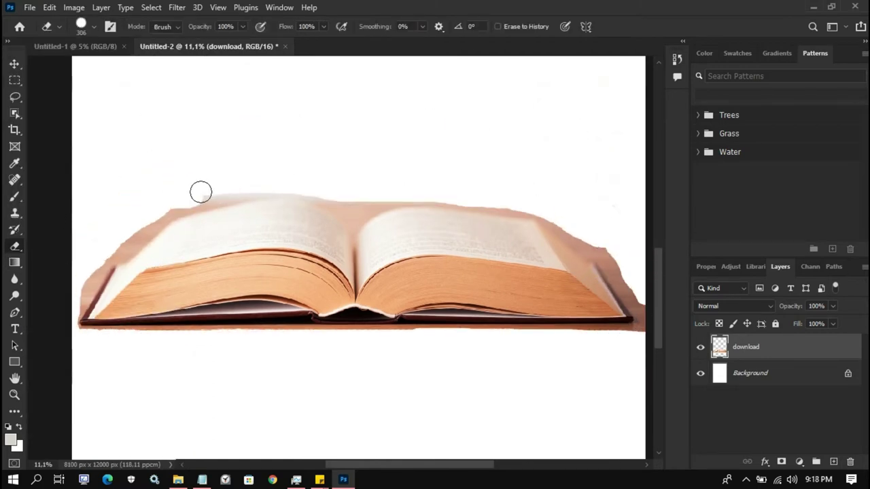
# Set the eraser to 136 px with about 59% hardness.
pyautogui.click(81, 26)
pyautogui.scroll(5, 322, 265)
pyautogui.click(81, 26)
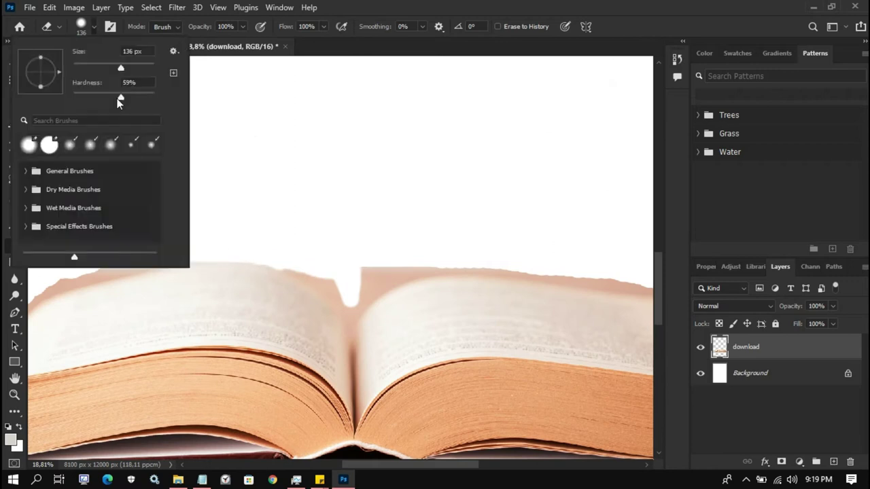
pyautogui.moveTo(124, 68); pyautogui.dragTo(102, 68)
# Erase the brown strip below the book's lower-left corner and under the bottom edge.
pyautogui.scroll(3, 280, 343)
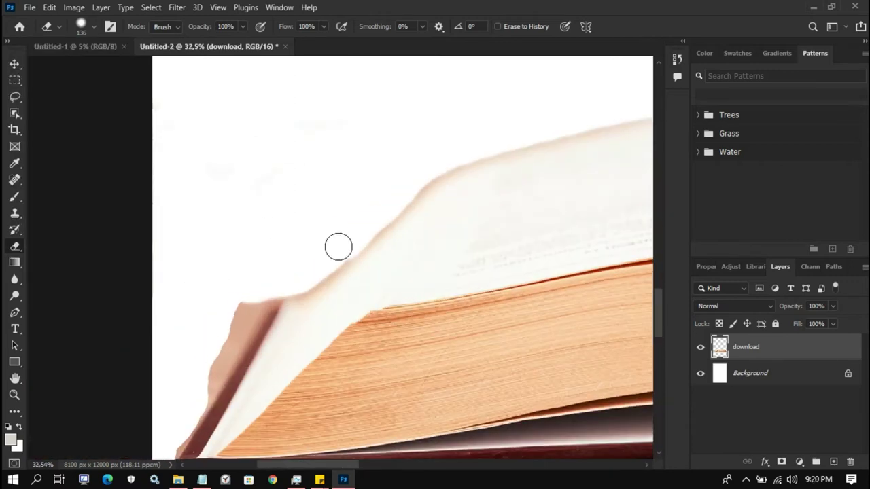
pyautogui.scroll(1, 197, 408)
pyautogui.scroll(1, 224, 384)
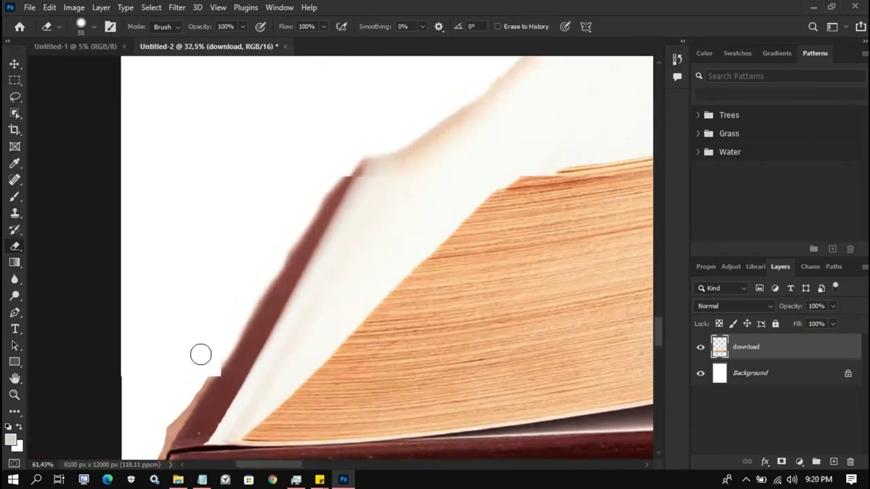
pyautogui.scroll(1, 200, 354)
pyautogui.scroll(-2, 268, 445)
pyautogui.moveTo(252, 373); pyautogui.dragTo(233, 369)
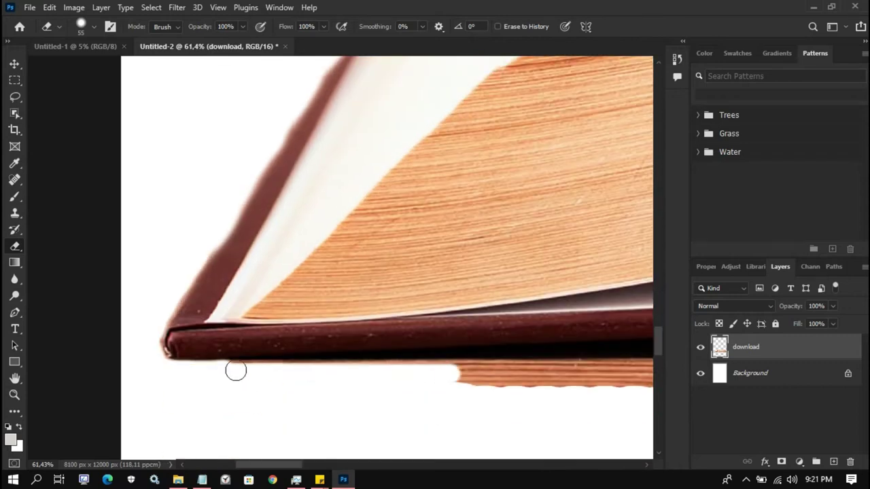
pyautogui.hscroll(2, 233, 370)
pyautogui.moveTo(408, 367)
pyautogui.mouseDown()
pyautogui.moveTo(167, 370)
pyautogui.moveTo(517, 367)
pyautogui.mouseUp()
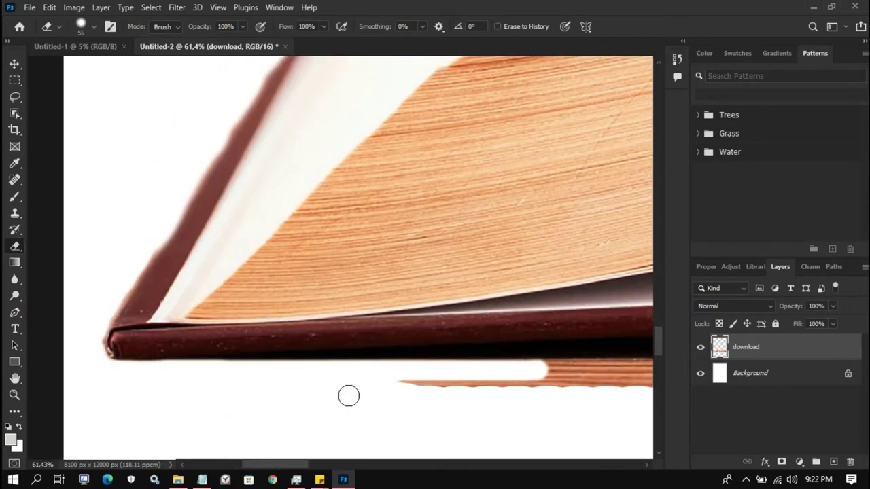
pyautogui.moveTo(348, 395); pyautogui.dragTo(196, 370)
# Erase the brown strip below the book edge, undoing one stray stroke.
pyautogui.hscroll(2, 546, 398)
pyautogui.hscroll(2, 383, 435)
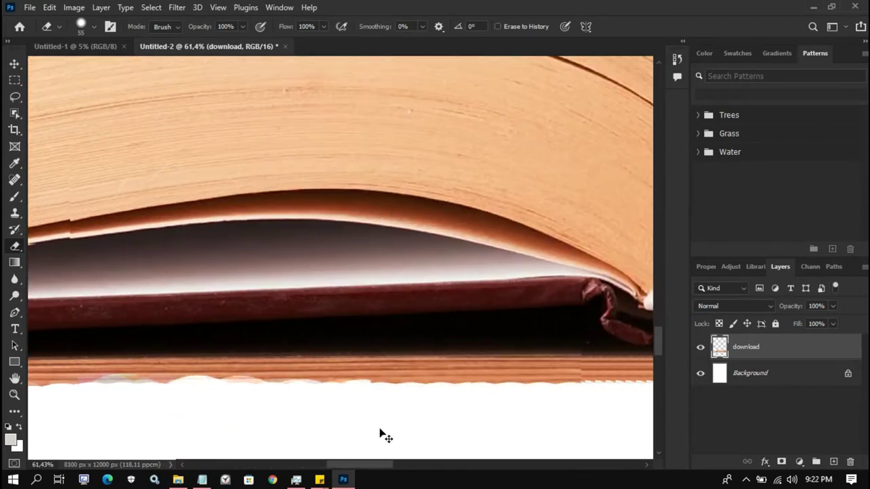
pyautogui.hscroll(2, 392, 439)
pyautogui.hscroll(2, 182, 423)
pyautogui.moveTo(182, 423)
pyautogui.mouseDown()
pyautogui.moveTo(111, 361)
pyautogui.moveTo(215, 355)
pyautogui.moveTo(70, 361)
pyautogui.moveTo(548, 439)
pyautogui.mouseUp()
pyautogui.hotkey('ctrl', 'z')
pyautogui.moveTo(348, 465); pyautogui.dragTo(297, 465)
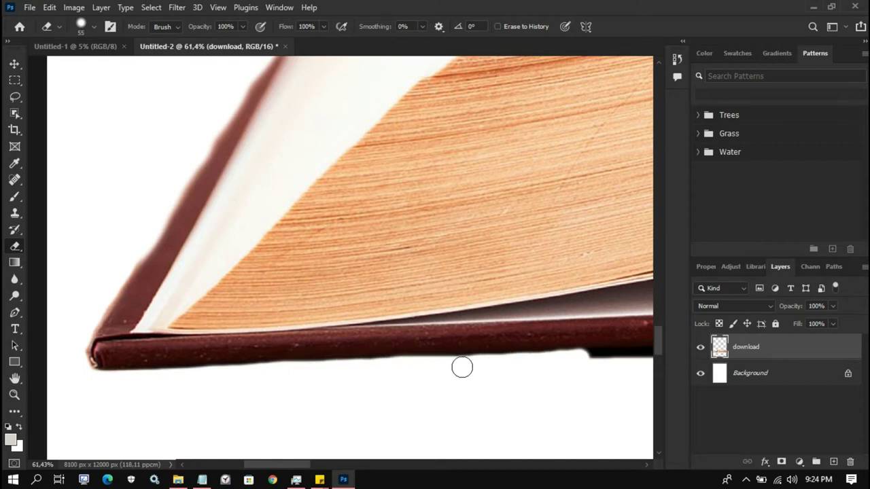
# Whiten the dark strip under the bottom edge and near the book corner.
pyautogui.hscroll(3, 77, 353)
pyautogui.moveTo(77, 353)
pyautogui.mouseDown()
pyautogui.moveTo(602, 340)
pyautogui.moveTo(98, 362)
pyautogui.mouseUp()
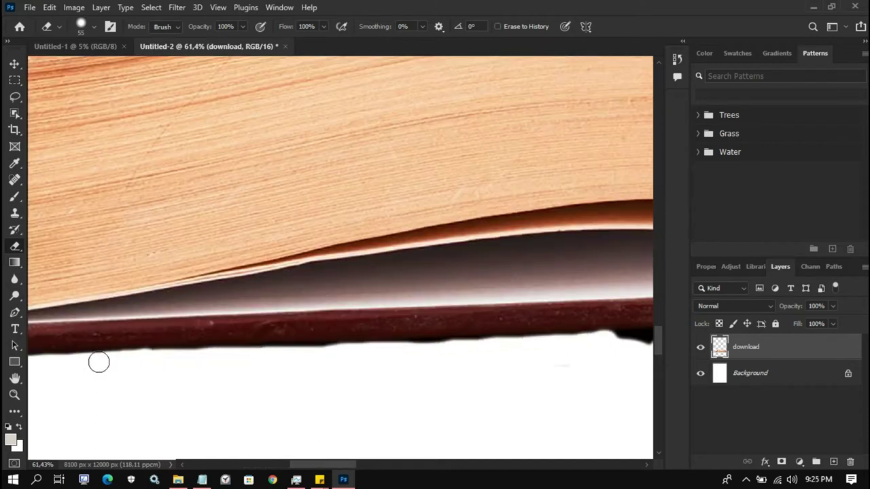
pyautogui.hscroll(3, 365, 377)
pyautogui.moveTo(365, 377)
pyautogui.mouseDown()
pyautogui.moveTo(422, 360)
pyautogui.moveTo(389, 330)
pyautogui.moveTo(194, 355)
pyautogui.mouseUp()
# Reduce the eraser size to 51 px for fine edge work.
pyautogui.click(80, 26)
pyautogui.moveTo(97, 68); pyautogui.dragTo(83, 70)
pyautogui.press('Return')
# Erase the strip along the bottom edge near the spine, undoing one stray stroke.
pyautogui.scroll(3, 535, 321)
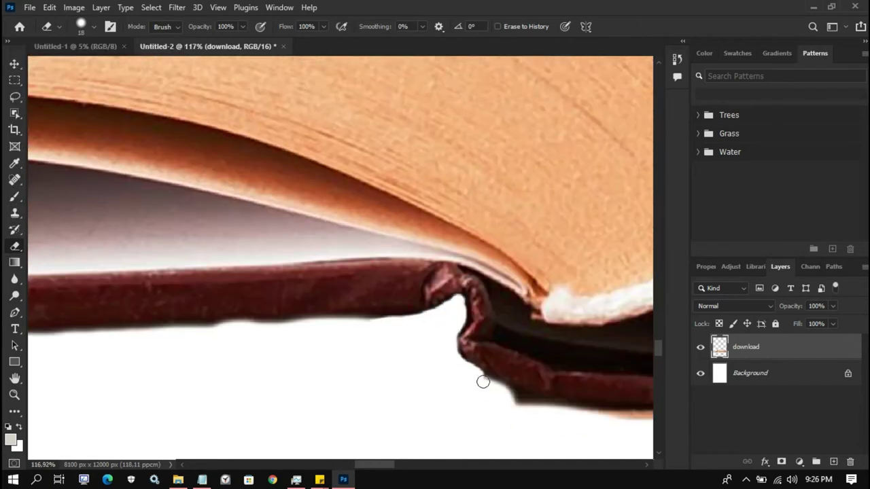
pyautogui.scroll(-3, 483, 382)
pyautogui.hscroll(-3, 388, 435)
pyautogui.moveTo(612, 442); pyautogui.dragTo(220, 433)
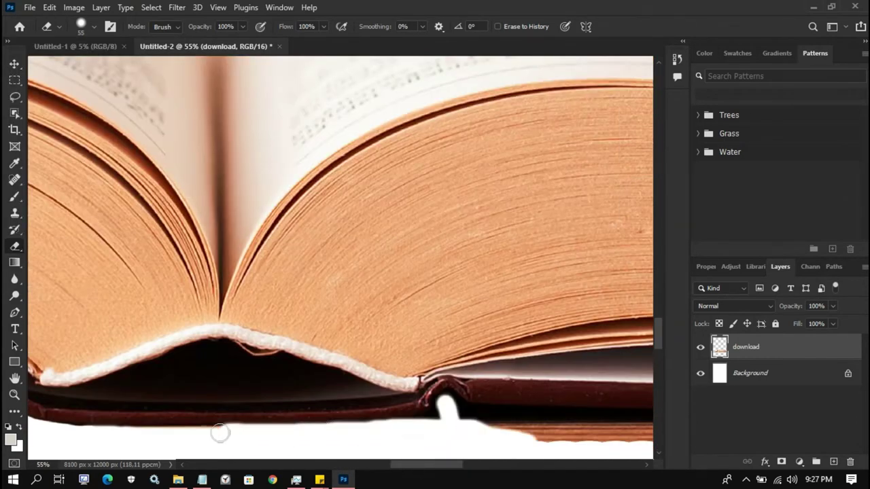
pyautogui.hotkey('ctrl', 'z')
pyautogui.moveTo(551, 438); pyautogui.dragTo(372, 434)
# Erase the black strip under the book's bottom edge.
pyautogui.scroll(3, 404, 427)
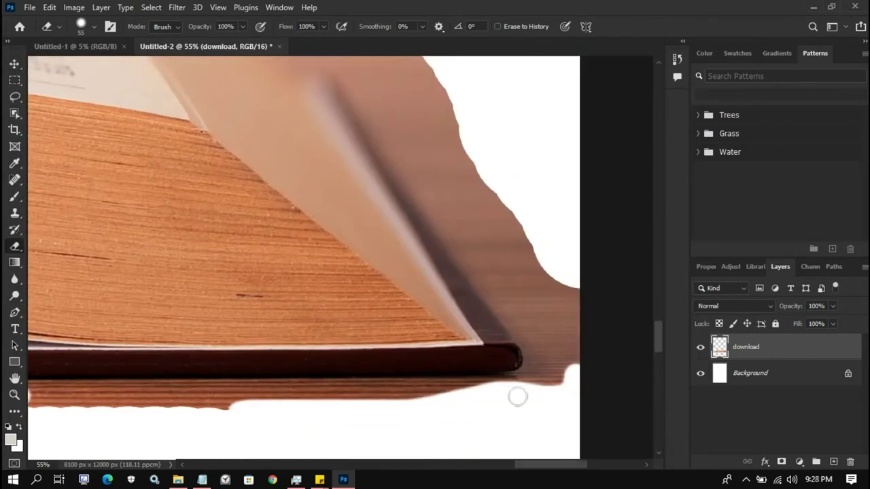
pyautogui.scroll(-3, 382, 382)
pyautogui.scroll(-2, 382, 382)
pyautogui.hscroll(3, 272, 354)
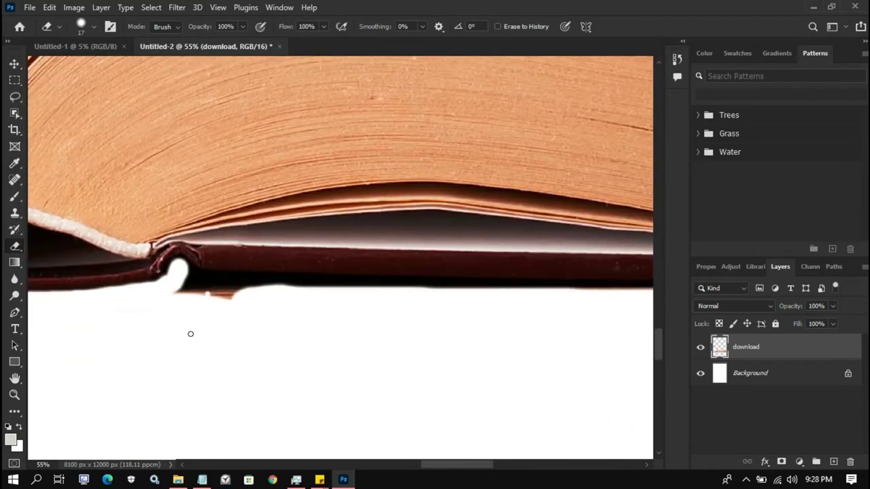
pyautogui.scroll(2, 204, 306)
pyautogui.scroll(2, 254, 281)
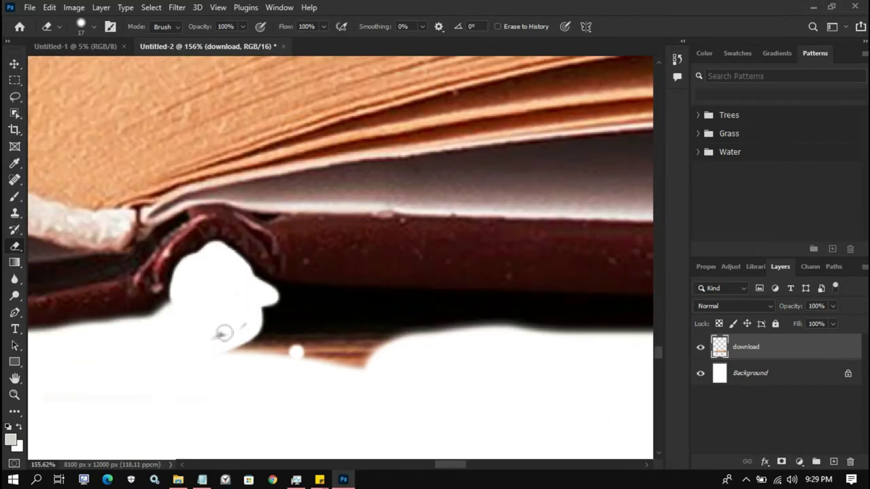
pyautogui.scroll(1, 220, 333)
pyautogui.scroll(-2, 612, 319)
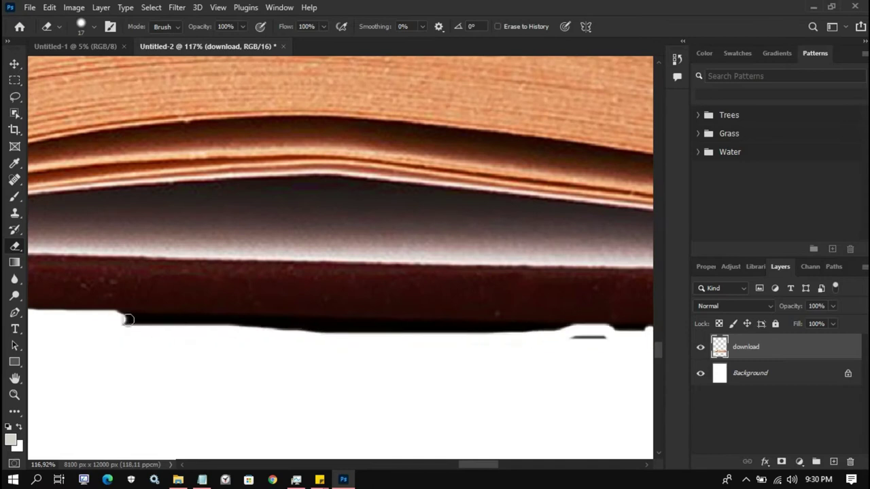
pyautogui.moveTo(650, 340); pyautogui.dragTo(536, 334)
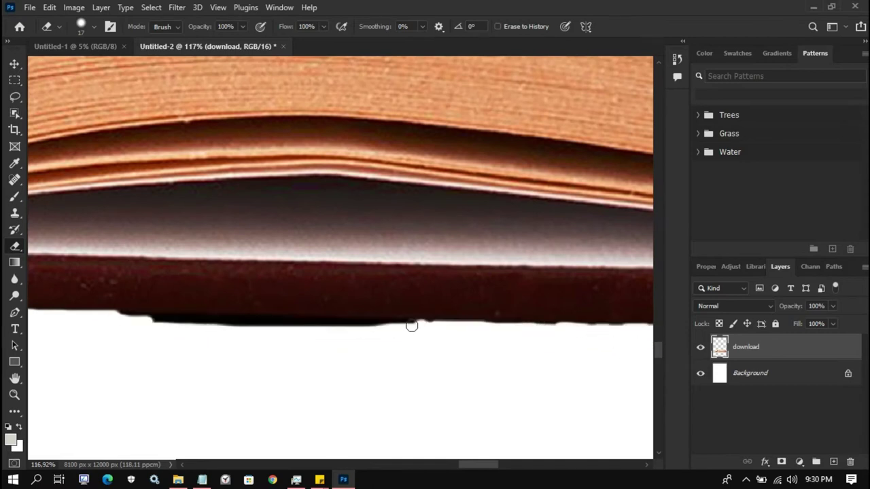
pyautogui.moveTo(411, 327); pyautogui.dragTo(293, 323)
# Turn on CMYK colour preview and erase along the right end of the bottom edge.
pyautogui.scroll(-1, 293, 322)
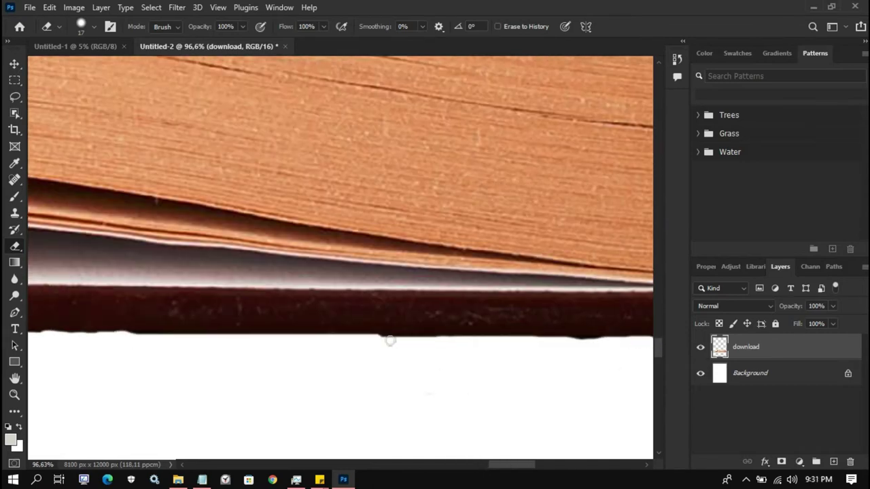
pyautogui.hotkey('ctrl', 'y')
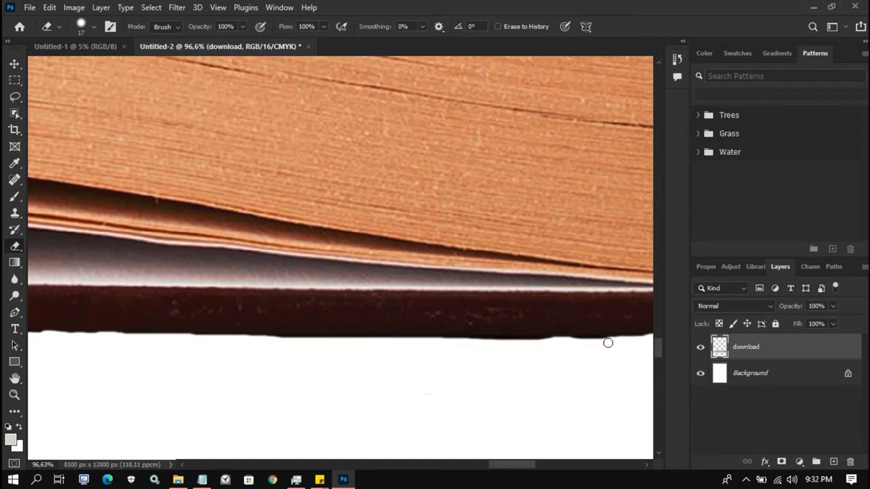
pyautogui.scroll(-1, 467, 380)
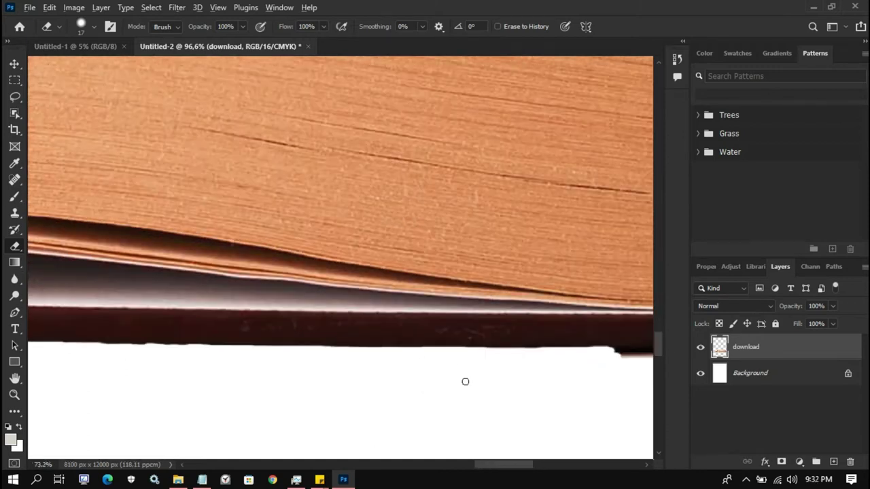
pyautogui.scroll(-1, 466, 381)
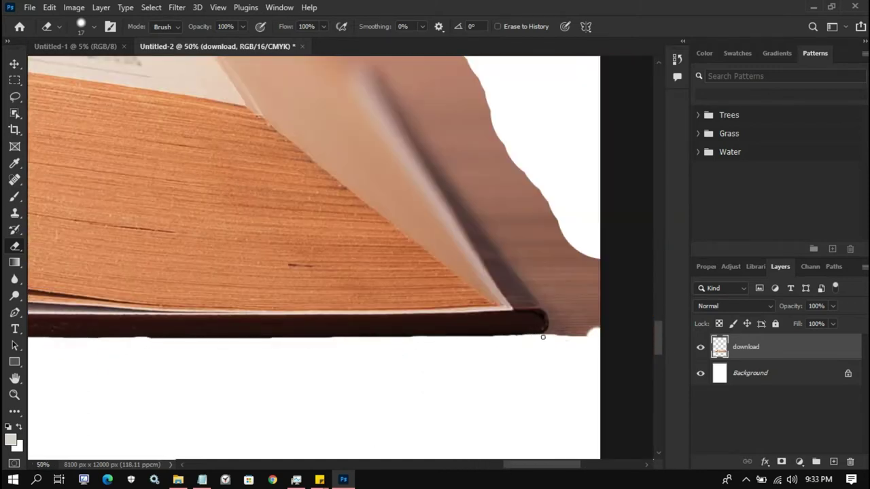
pyautogui.scroll(2, 483, 340)
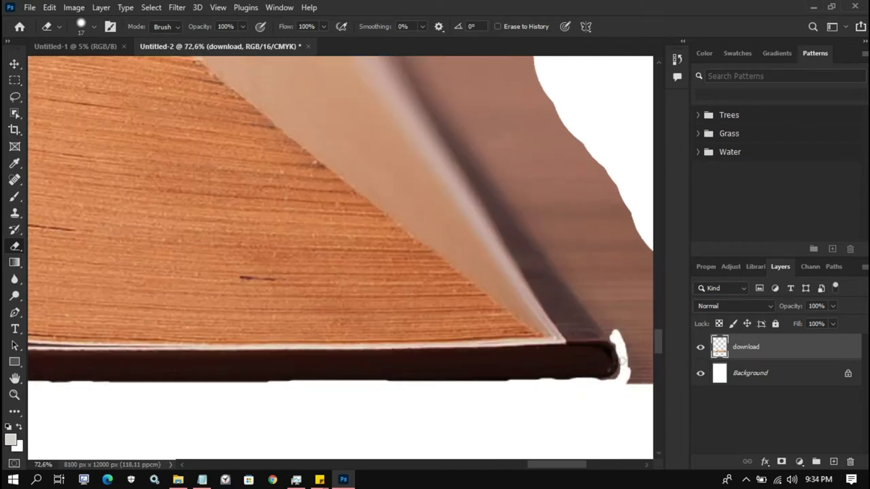
pyautogui.scroll(2, 620, 361)
pyautogui.moveTo(607, 360); pyautogui.dragTo(587, 273)
pyautogui.scroll(-1, 236, 382)
# Resize the eraser and trim the background above the pages' top edge.
pyautogui.moveTo(272, 363); pyautogui.dragTo(258, 102)
pyautogui.click(80, 26)
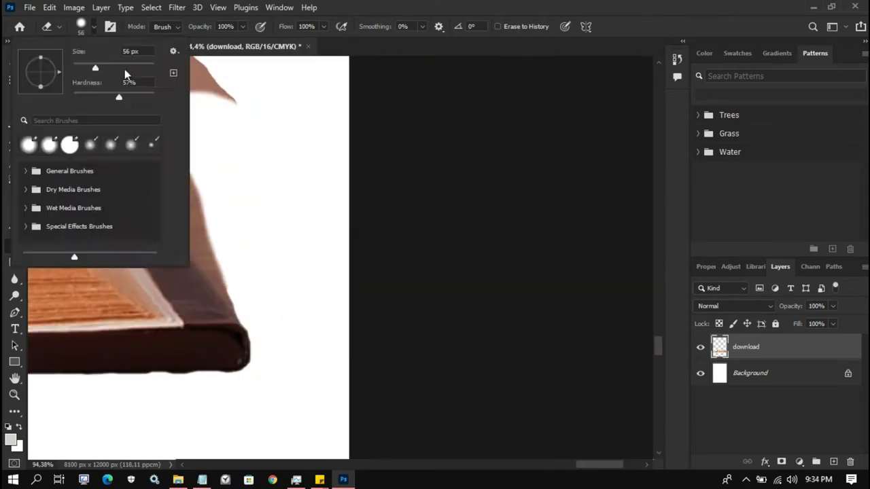
pyautogui.moveTo(559, 259)
pyautogui.mouseDown()
pyautogui.moveTo(389, 159)
pyautogui.moveTo(97, 64)
pyautogui.moveTo(332, 165)
pyautogui.moveTo(101, 97)
pyautogui.moveTo(421, 196)
pyautogui.moveTo(259, 184)
pyautogui.mouseUp()
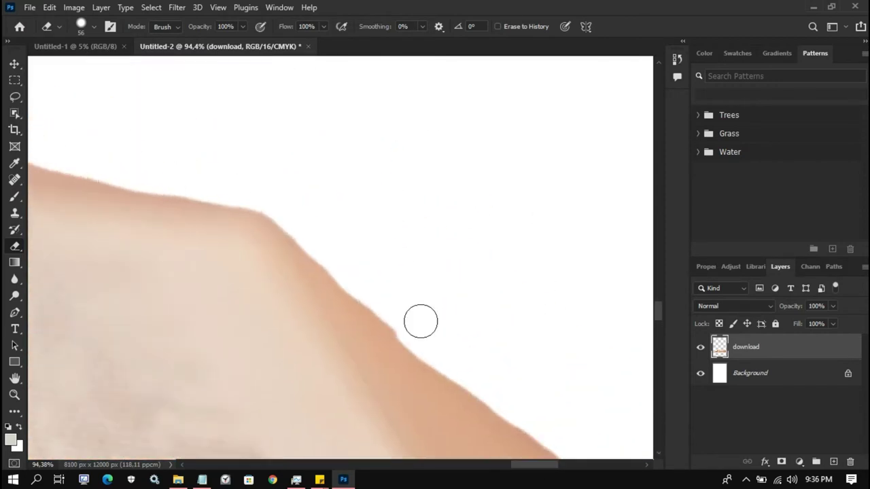
pyautogui.scroll(-1, 52, 111)
pyautogui.moveTo(160, 88); pyautogui.dragTo(271, 167)
pyautogui.scroll(-1, 522, 153)
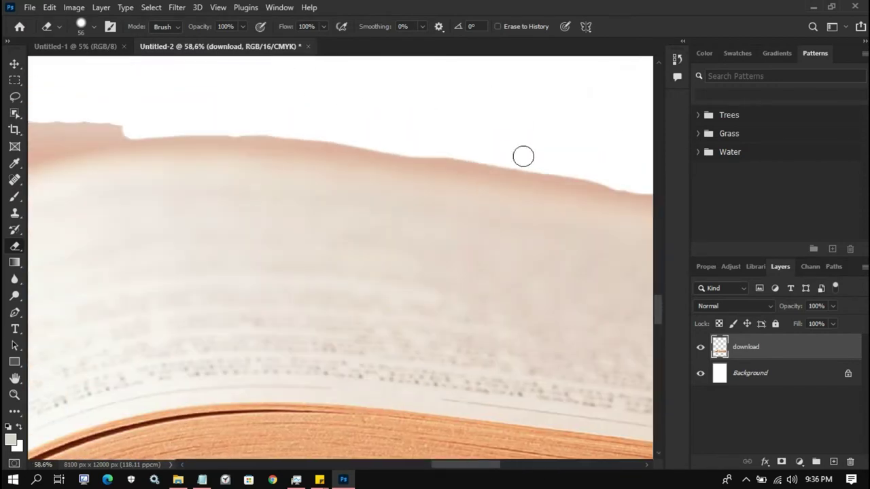
pyautogui.moveTo(523, 153)
pyautogui.mouseDown()
pyautogui.moveTo(295, 132)
pyautogui.moveTo(461, 157)
pyautogui.moveTo(82, 130)
pyautogui.moveTo(368, 141)
pyautogui.mouseUp()
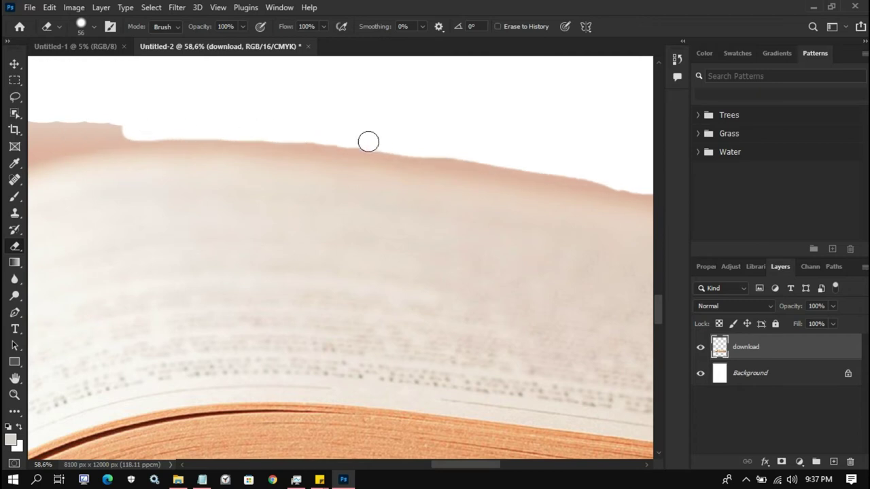
# Erase stray background along the left page's top edge near the gutter.
pyautogui.scroll(-1, 608, 248)
pyautogui.moveTo(245, 170)
pyautogui.mouseDown()
pyautogui.moveTo(388, 163)
pyautogui.moveTo(56, 206)
pyautogui.moveTo(398, 167)
pyautogui.mouseUp()
pyautogui.moveTo(103, 213); pyautogui.dragTo(324, 227)
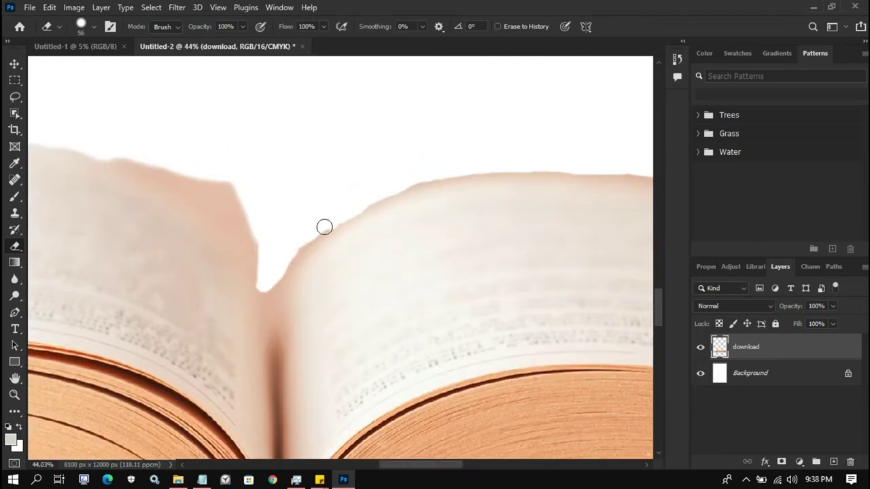
pyautogui.moveTo(272, 287)
pyautogui.mouseDown()
pyautogui.moveTo(116, 156)
pyautogui.moveTo(151, 170)
pyautogui.mouseUp()
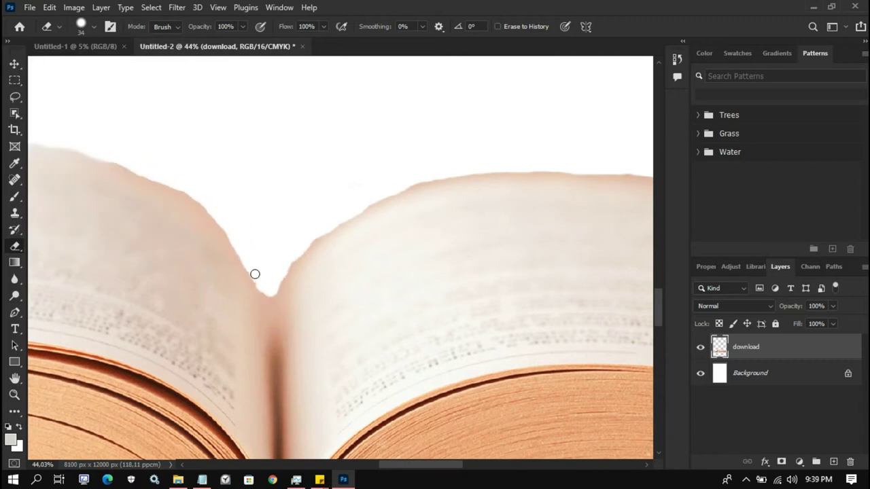
pyautogui.scroll(-2, 177, 187)
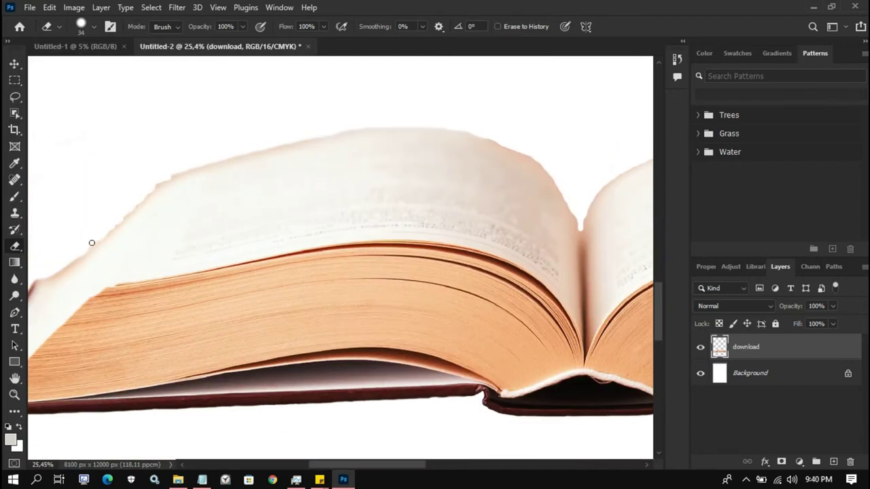
pyautogui.scroll(-2, 536, 145)
pyautogui.scroll(2, 602, 224)
pyautogui.scroll(2, 377, 253)
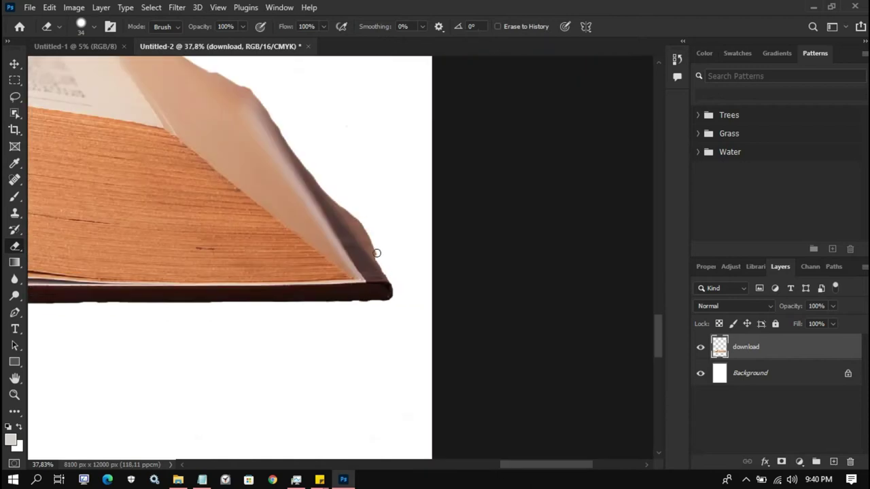
pyautogui.scroll(-2, 384, 237)
# Switch to the Blur tool at 51% strength.
pyautogui.click(15, 279)
pyautogui.click(80, 26)
pyautogui.scroll(3, 372, 254)
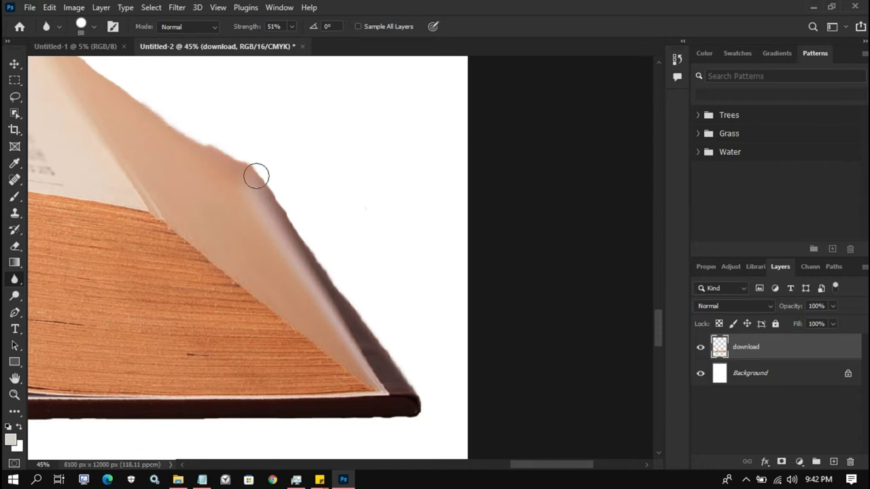
# Blur the top edges of both pages and the centre gutter, panning across the book.
pyautogui.scroll(3, 256, 177)
pyautogui.press('e')
pyautogui.press('r')
pyautogui.scroll(1, 470, 202)
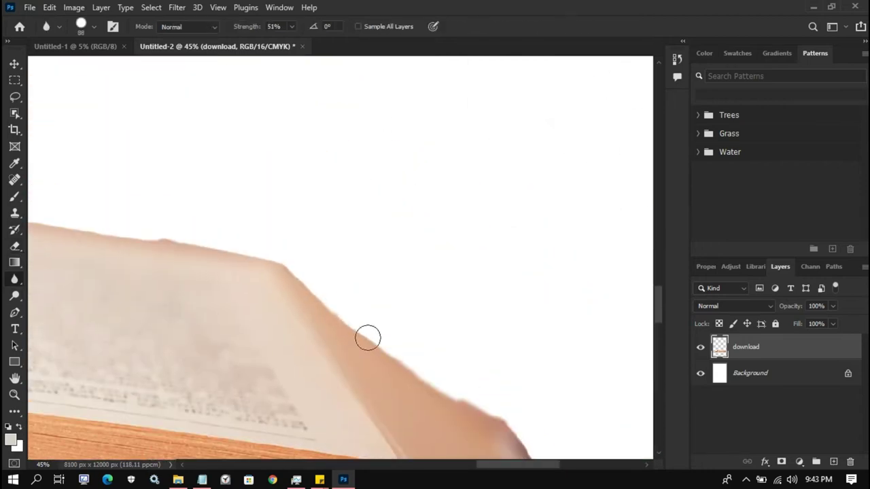
pyautogui.moveTo(521, 471); pyautogui.dragTo(467, 470)
pyautogui.hscroll(-5, 209, 348)
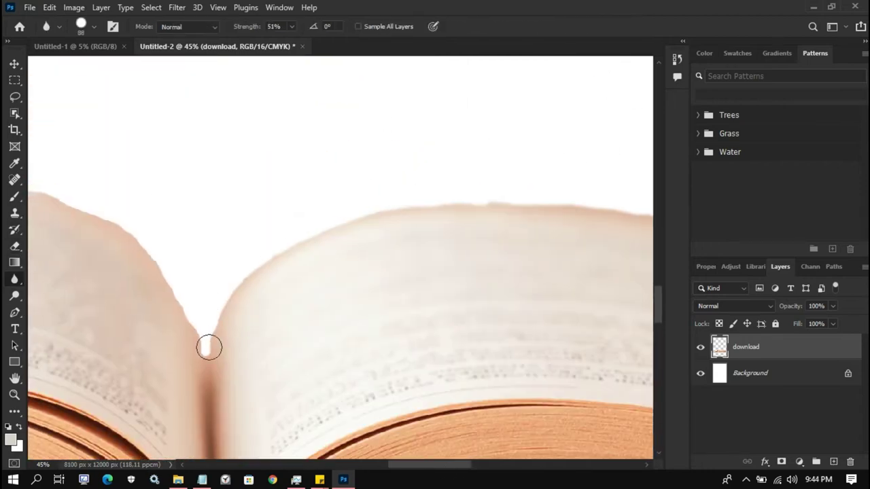
pyautogui.hscroll(-5, 169, 270)
pyautogui.hscroll(-5, 76, 251)
pyautogui.hscroll(-3, 258, 279)
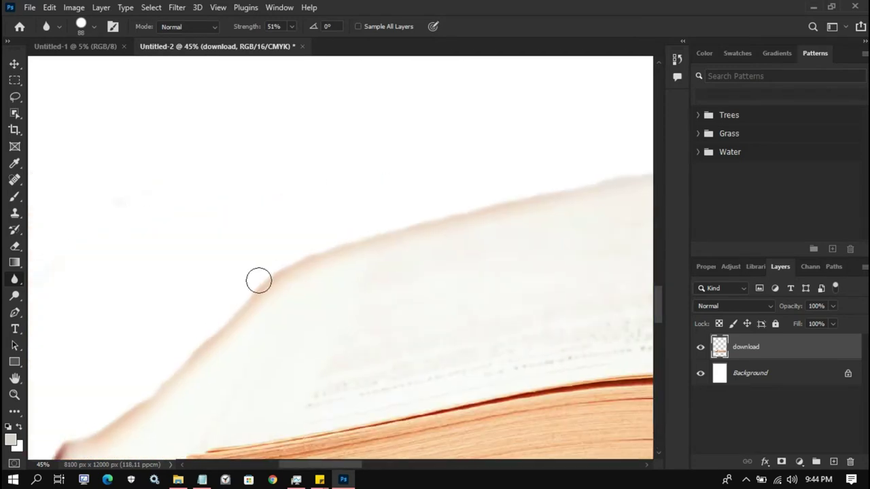
pyautogui.hscroll(-3, 283, 255)
pyautogui.scroll(-5, 223, 330)
# Commit the placed starry sky image, keep the book layer above it, and move the sky to the canvas top.
pyautogui.press('v')
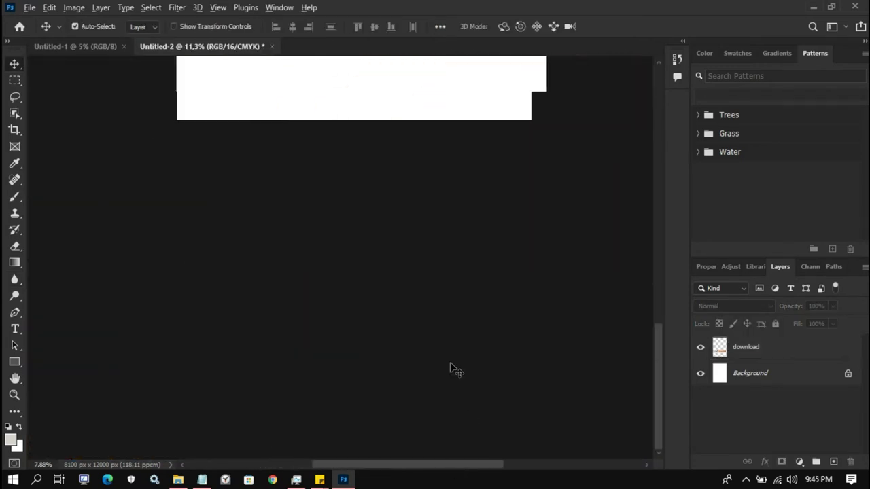
pyautogui.hotkey('ctrl', '0')
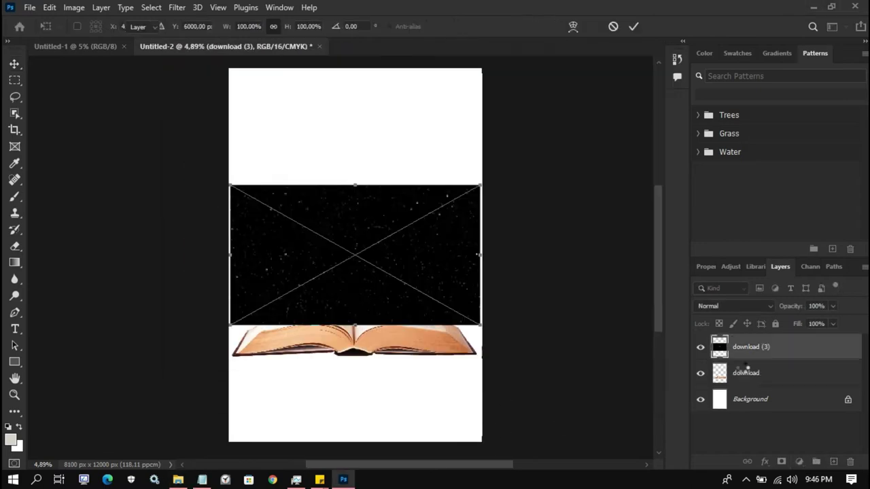
pyautogui.press('Return')
pyautogui.moveTo(754, 373); pyautogui.dragTo(748, 343)
pyautogui.press('e')
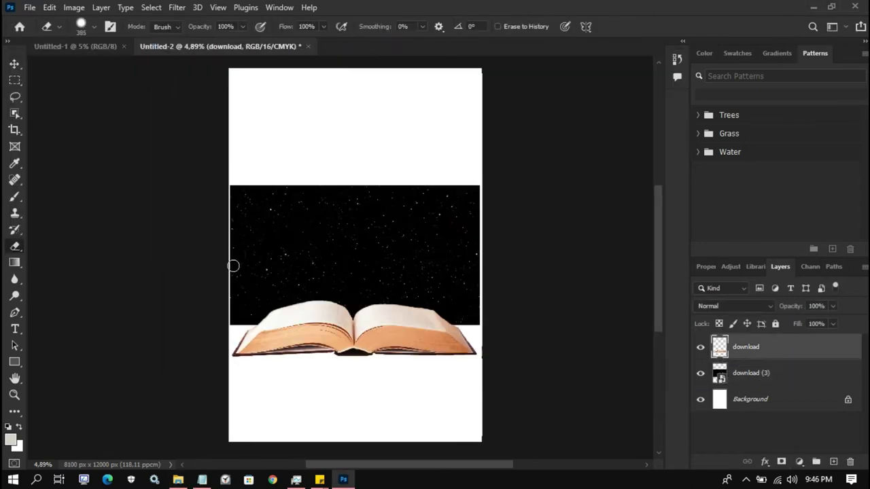
pyautogui.press('v')
pyautogui.moveTo(285, 204)
pyautogui.mouseDown()
pyautogui.moveTo(480, 132)
pyautogui.moveTo(471, 133)
pyautogui.mouseUp()
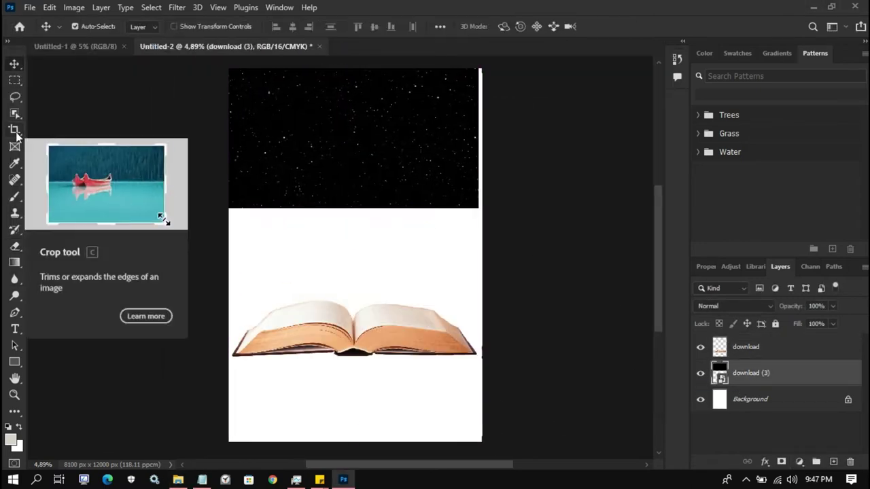
# Stretch the starry sky across the canvas top and commit the placement.
pyautogui.press('a')
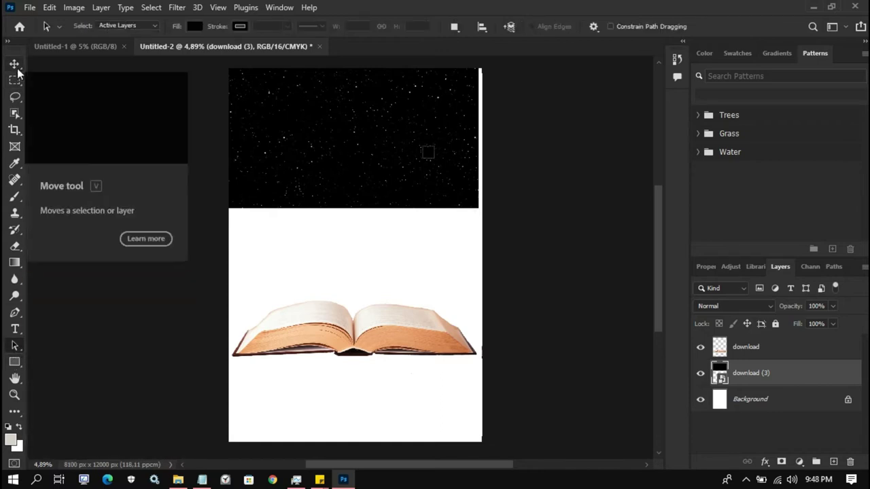
pyautogui.click(15, 114)
pyautogui.click(295, 480)
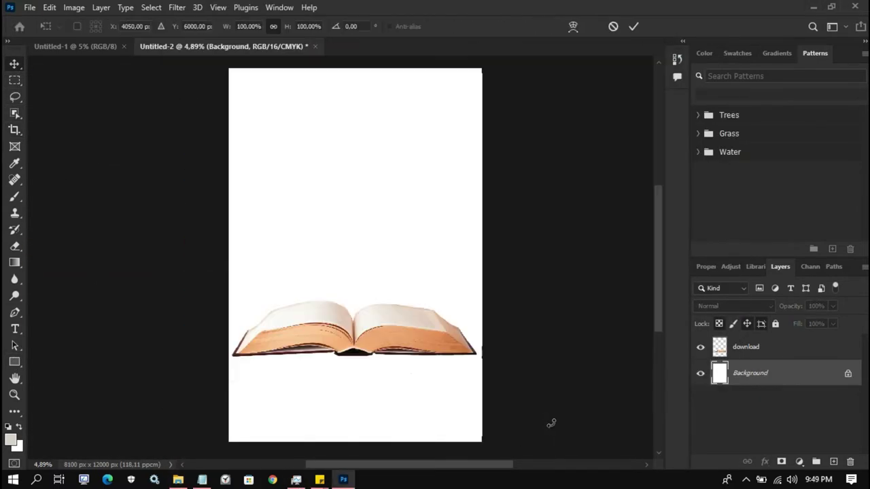
pyautogui.moveTo(551, 424); pyautogui.dragTo(484, 143)
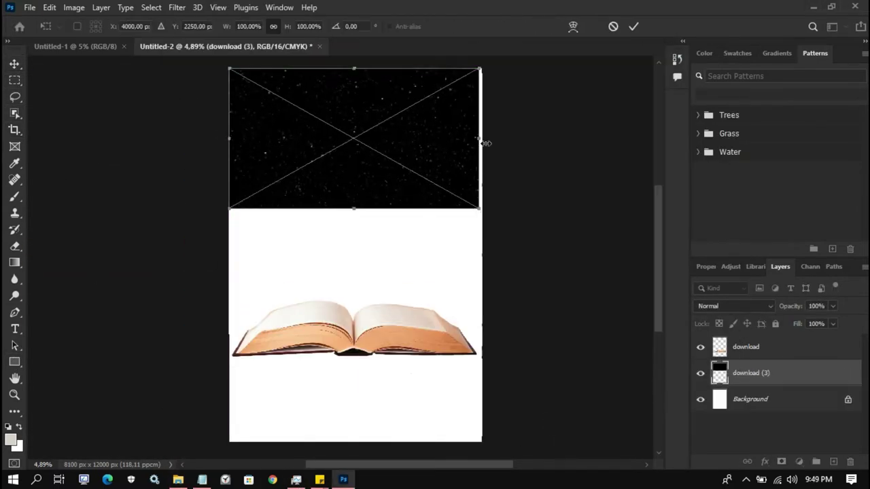
pyautogui.press('Return')
pyautogui.click(486, 144)
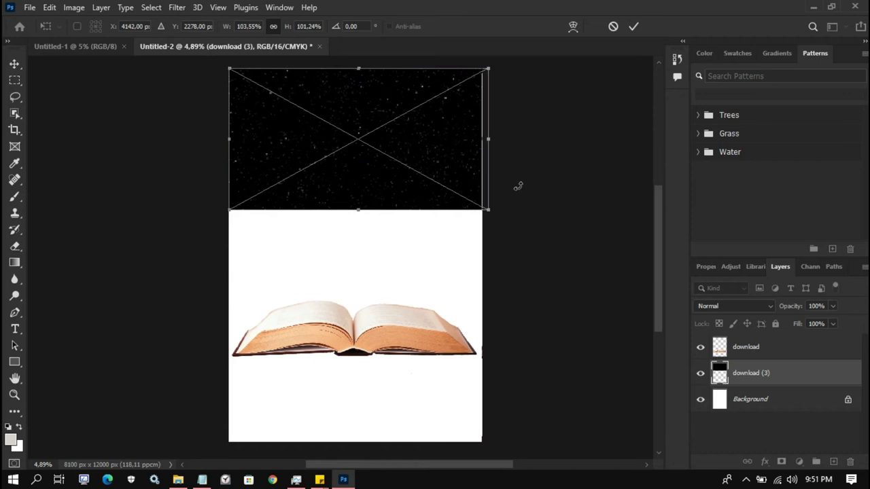
# Duplicate the sky to cover the lower canvas and group the three sky layers as Group 1.
pyautogui.press('Return')
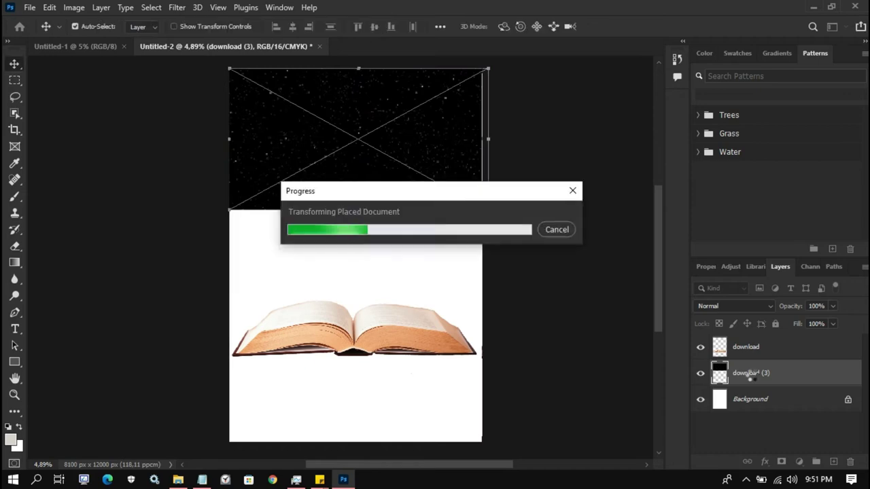
pyautogui.rightClick(722, 378)
pyautogui.moveTo(399, 141)
pyautogui.mouseDown()
pyautogui.moveTo(398, 282)
pyautogui.moveTo(366, 427)
pyautogui.mouseUp()
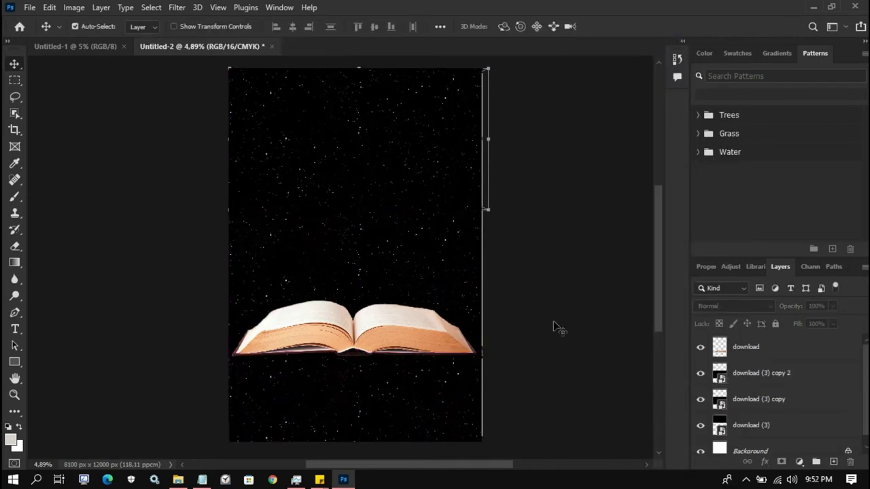
pyautogui.hotkey('ctrl', '0')
pyautogui.keyDown('shift'); pyautogui.click(775, 425); pyautogui.keyUp('shift')
pyautogui.hotkey('ctrl', 'g')
# Add a Brightness/Contrast adjustment to the book with brightness -19 and contrast -13.
pyautogui.rightClick(15, 246)
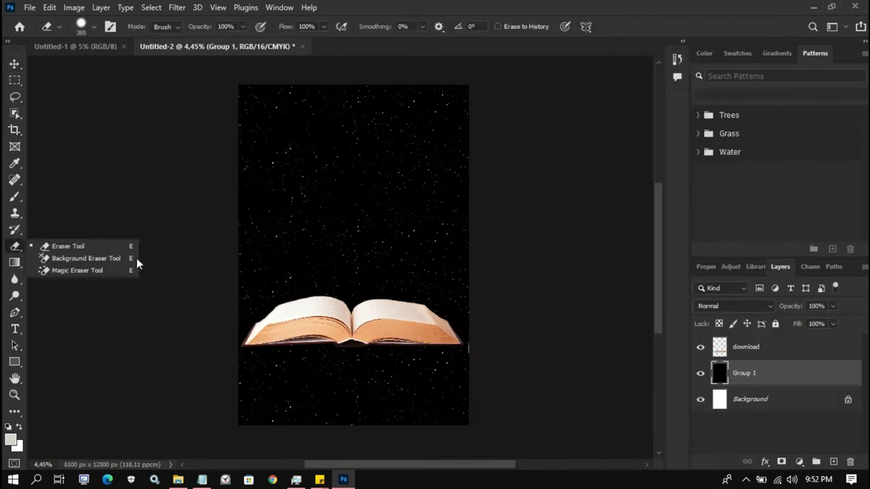
pyautogui.click(78, 245)
pyautogui.click(746, 347)
pyautogui.click(811, 267)
pyautogui.click(711, 267)
pyautogui.moveTo(776, 345); pyautogui.dragTo(766, 344)
pyautogui.moveTo(776, 369); pyautogui.dragTo(756, 369)
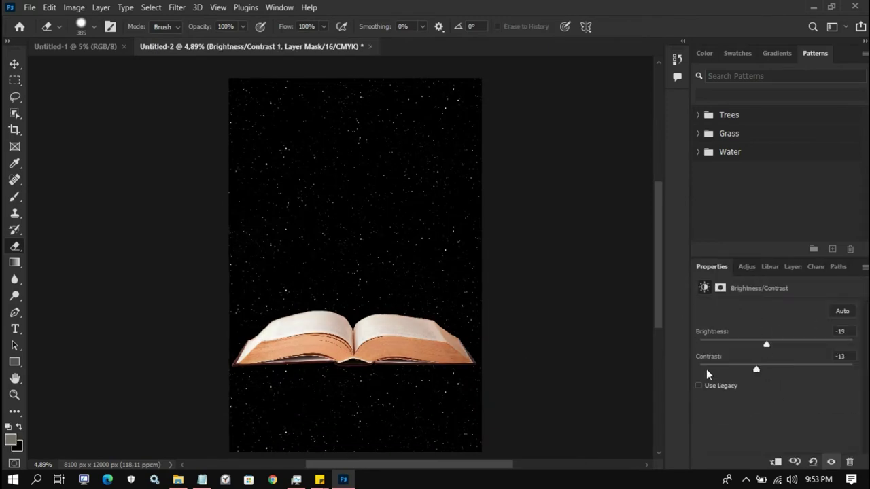
# Add Levels, Curves and Vibrance adjustment layers above the book.
pyautogui.click(746, 266)
pyautogui.click(741, 295)
pyautogui.click(747, 267)
pyautogui.click(756, 295)
pyautogui.click(786, 296)
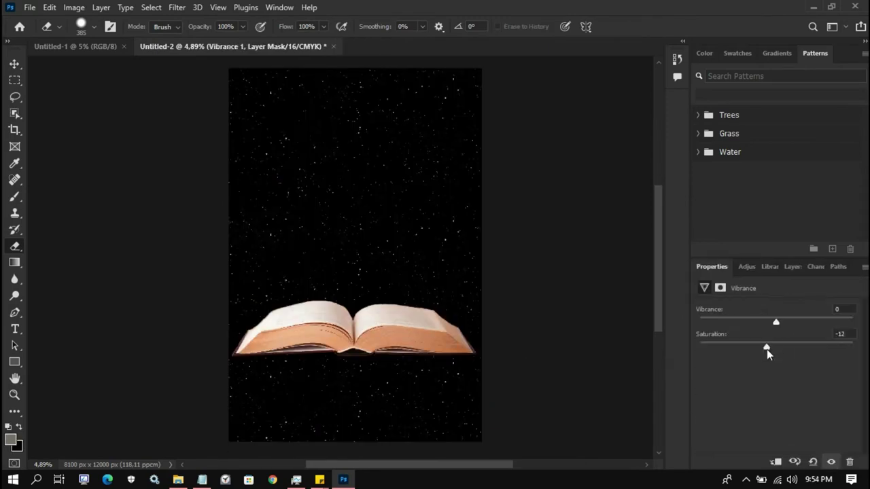
pyautogui.click(776, 53)
# Add Hue/Saturation with saturation -22 and lightness -5, and shift the shadows toward red.
pyautogui.click(704, 53)
pyautogui.click(718, 313)
pyautogui.moveTo(776, 345)
pyautogui.mouseDown()
pyautogui.moveTo(796, 345)
pyautogui.moveTo(776, 345)
pyautogui.mouseUp()
pyautogui.moveTo(776, 357); pyautogui.dragTo(759, 357)
pyautogui.moveTo(776, 382); pyautogui.dragTo(772, 382)
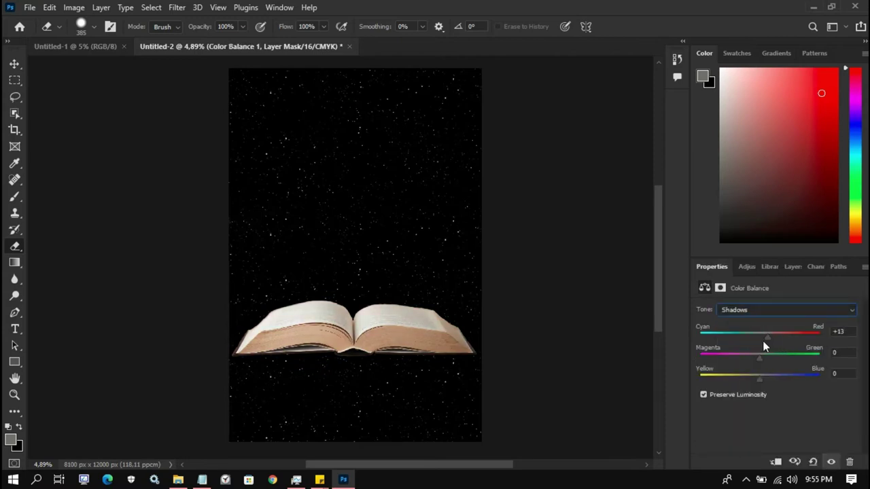
# Add Black & White and Channel Mixer adjustments and collect the stack into Group 2.
pyautogui.click(747, 266)
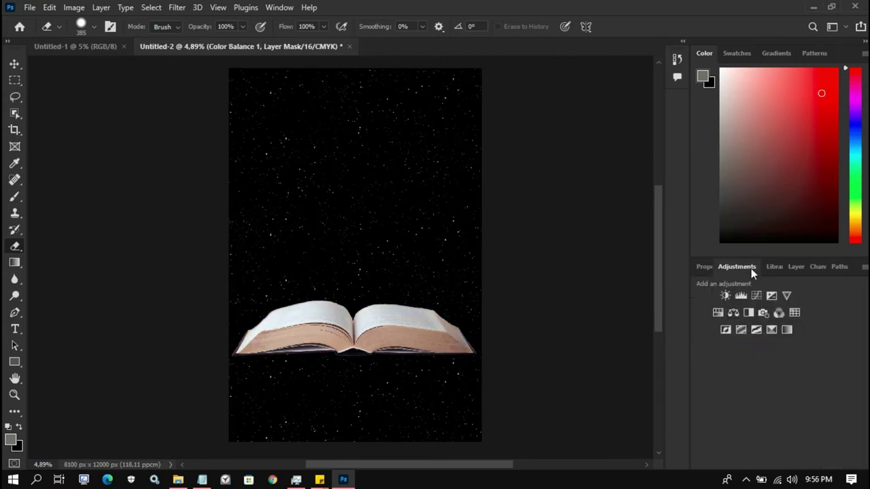
pyautogui.click(748, 311)
pyautogui.click(778, 311)
pyautogui.click(738, 332)
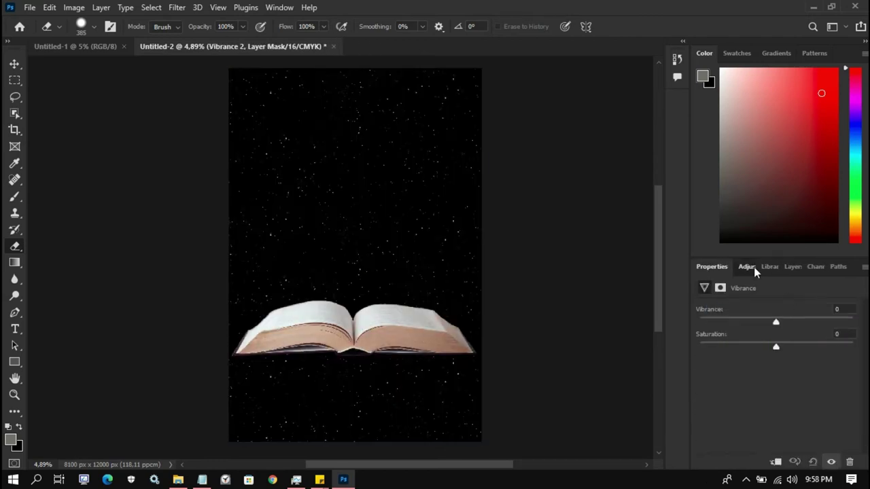
pyautogui.click(793, 266)
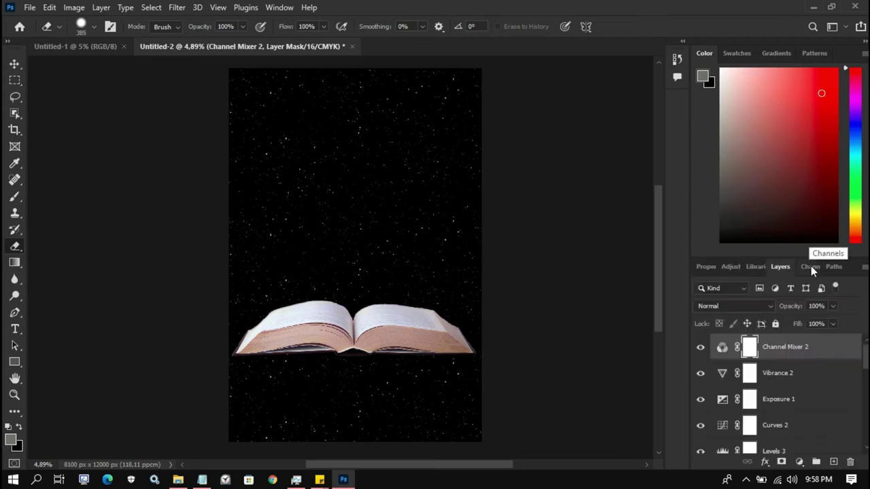
pyautogui.scroll(-1, 800, 363)
pyautogui.press('Return')
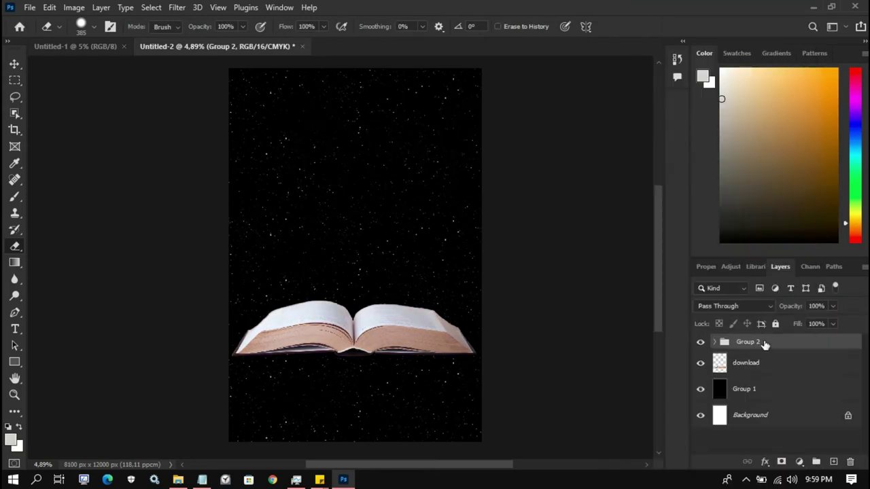
# Enlarge the Earth image, move the book layer above it, and set the eraser to 511.
pyautogui.moveTo(384, 244); pyautogui.dragTo(360, 184)
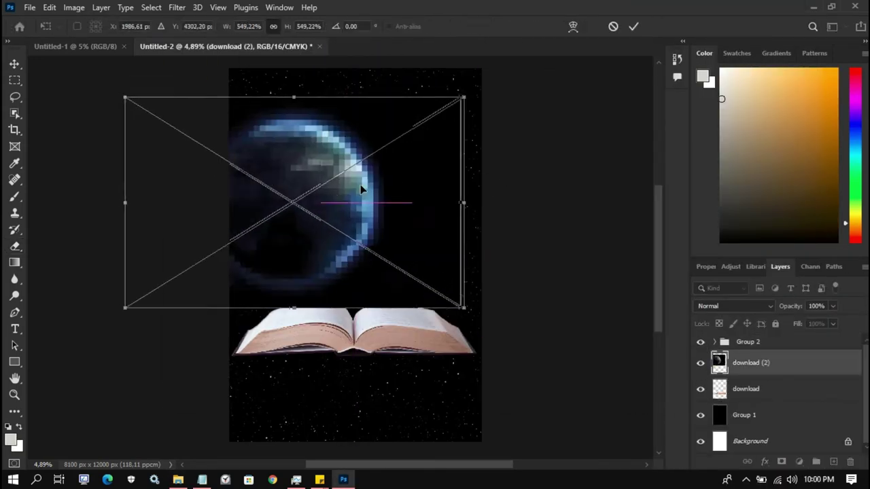
pyautogui.press('Return')
pyautogui.press('e')
pyautogui.moveTo(786, 375); pyautogui.dragTo(756, 364)
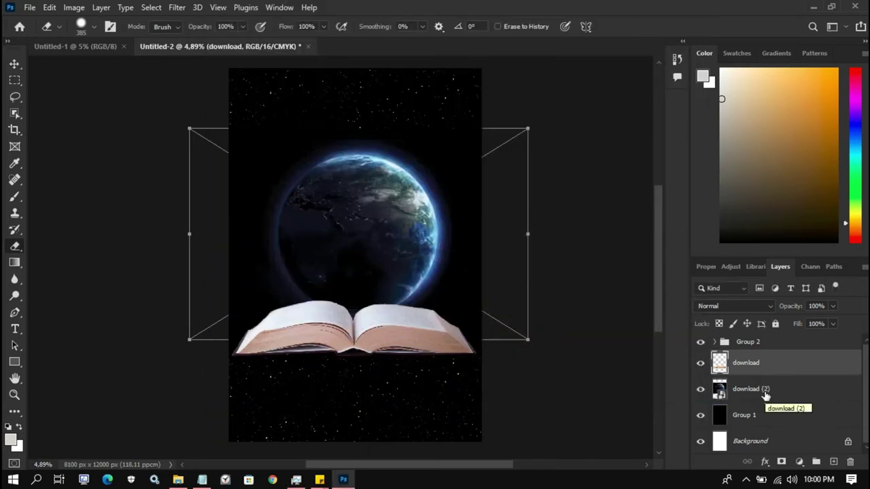
pyautogui.press(']')
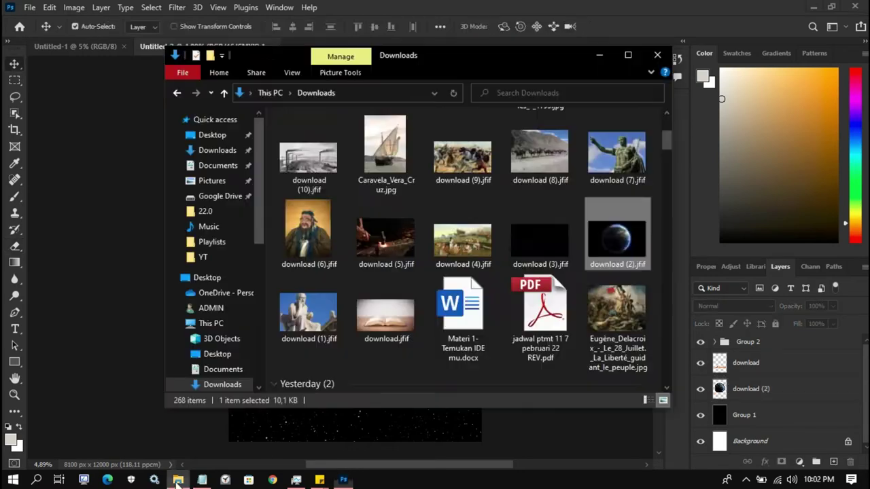
# Place and resize the farming scene image, then softly erase its edges.
pyautogui.rightClick(354, 203)
pyautogui.moveTo(540, 145)
pyautogui.mouseDown()
pyautogui.moveTo(377, 238)
pyautogui.moveTo(388, 237)
pyautogui.mouseUp()
pyautogui.press('Return')
pyautogui.scroll(5, 305, 285)
pyautogui.click(93, 26)
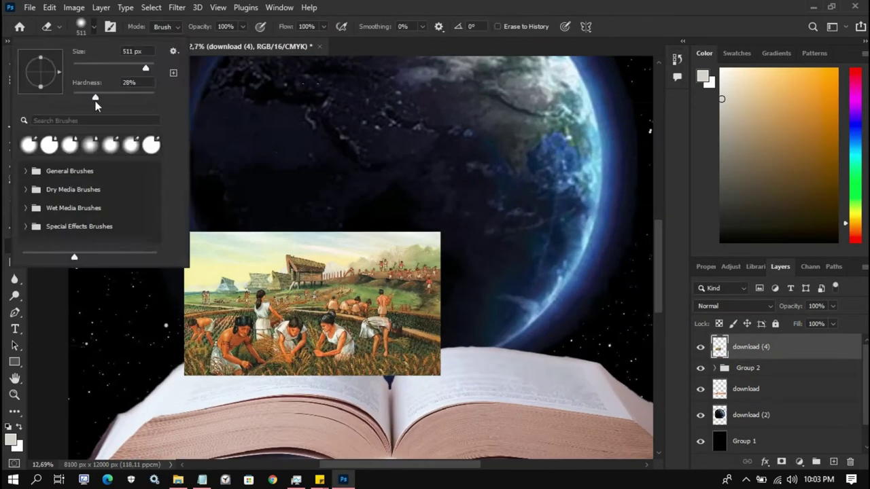
pyautogui.moveTo(203, 234)
pyautogui.mouseDown()
pyautogui.moveTo(450, 260)
pyautogui.moveTo(191, 254)
pyautogui.moveTo(179, 340)
pyautogui.moveTo(435, 367)
pyautogui.mouseUp()
# Soften the farming scene's top-right and bottom edges with a 228-size Blur brush.
pyautogui.click(15, 279)
pyautogui.click(93, 26)
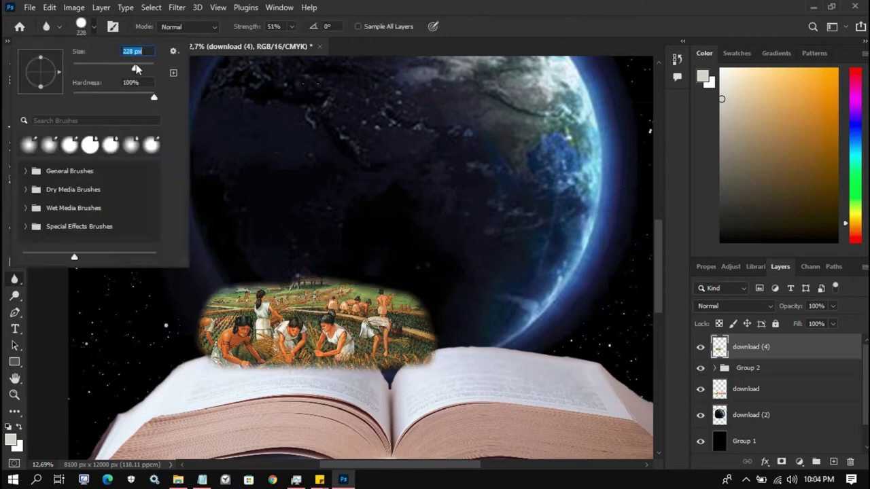
pyautogui.click(343, 268)
pyautogui.moveTo(439, 324)
pyautogui.mouseDown()
pyautogui.moveTo(446, 331)
pyautogui.moveTo(275, 353)
pyautogui.mouseUp()
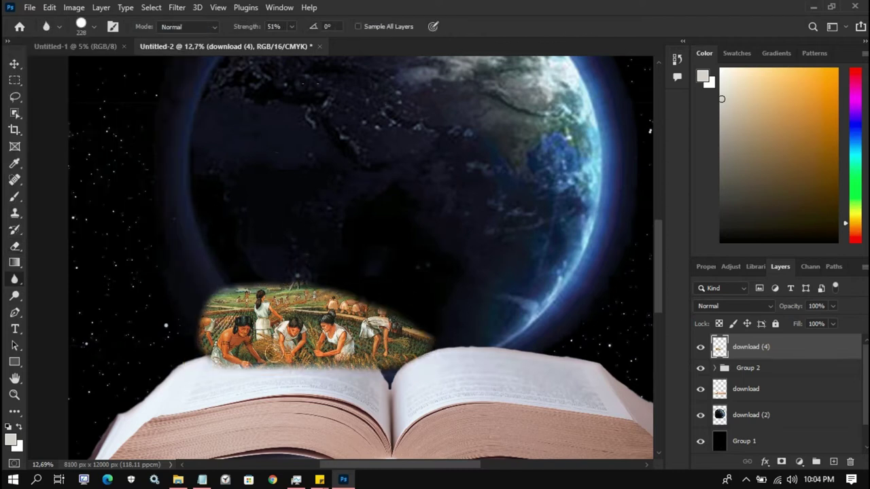
pyautogui.click(784, 368)
# Place the download (5) forge photo on the canvas, undoing two trial eraser strokes.
pyautogui.click(178, 480)
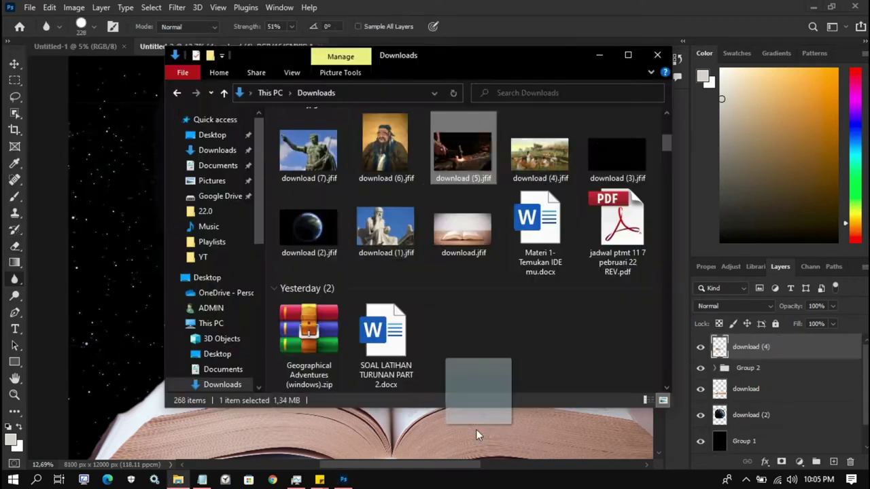
pyautogui.moveTo(465, 155); pyautogui.dragTo(488, 307)
pyautogui.press('Return')
pyautogui.press('e')
pyautogui.moveTo(558, 213); pyautogui.dragTo(367, 225)
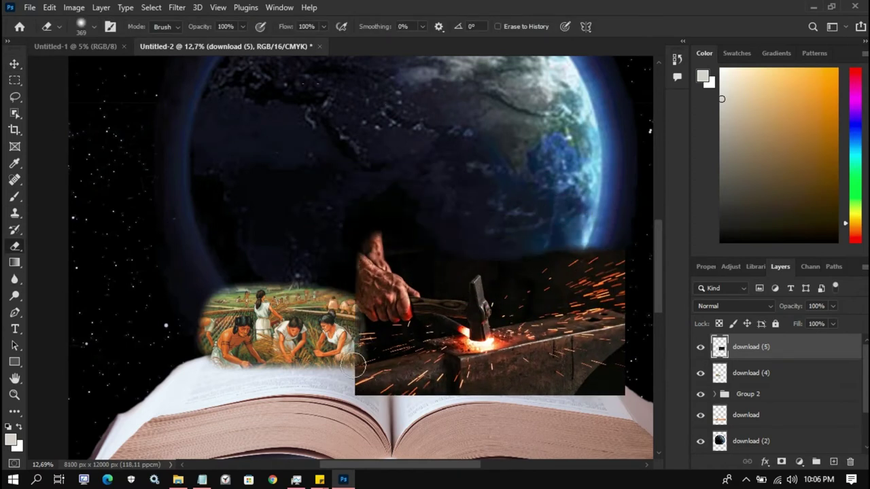
pyautogui.moveTo(354, 381)
pyautogui.mouseDown()
pyautogui.moveTo(413, 246)
pyautogui.moveTo(543, 353)
pyautogui.mouseUp()
pyautogui.hotkey('ctrl', 'z')
pyautogui.hotkey('ctrl', 'z')
pyautogui.hotkey('ctrl', 'z')
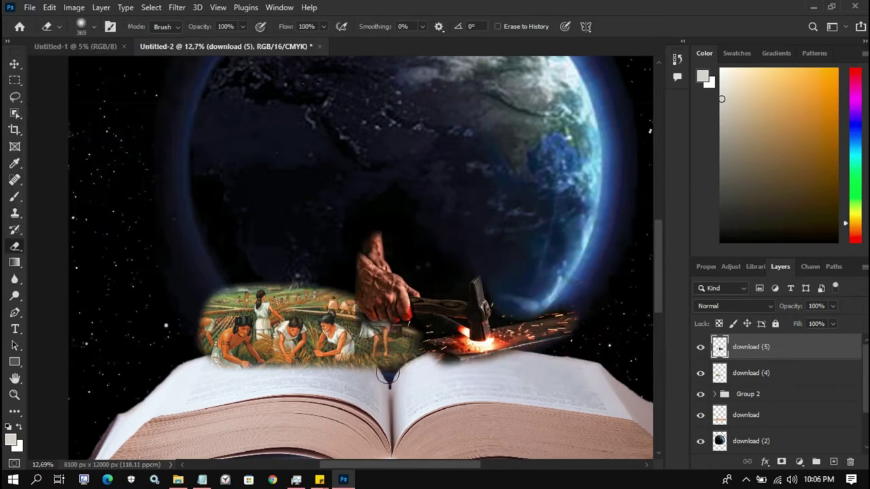
pyautogui.hotkey('ctrl', 'z')
pyautogui.hotkey('ctrl', 'z')
# Shrink the forge photo above the book and fade its lower edges.
pyautogui.press('v')
pyautogui.moveTo(354, 216)
pyautogui.mouseDown()
pyautogui.moveTo(346, 228)
pyautogui.moveTo(536, 218)
pyautogui.mouseUp()
pyautogui.press('e')
pyautogui.moveTo(556, 381)
pyautogui.mouseDown()
pyautogui.moveTo(361, 372)
pyautogui.moveTo(332, 301)
pyautogui.mouseUp()
# Erase the leftover blue streak around the sparks with a smaller eraser.
pyautogui.scroll(3, 584, 340)
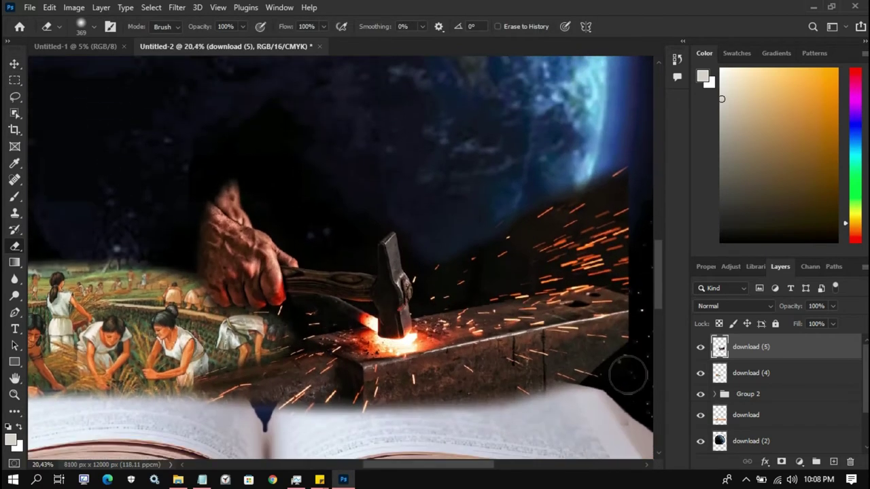
pyautogui.scroll(2, 492, 267)
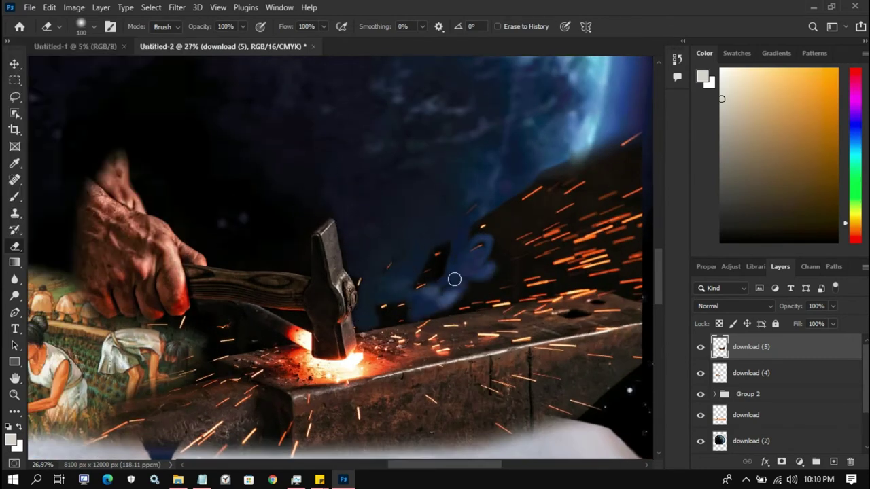
pyautogui.hscroll(3, 565, 160)
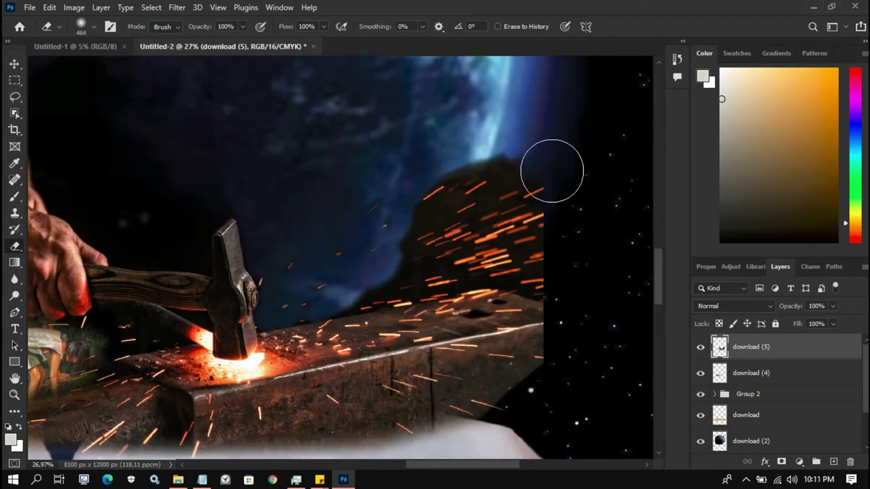
pyautogui.press('[')
pyautogui.press('[')
pyautogui.press('[')
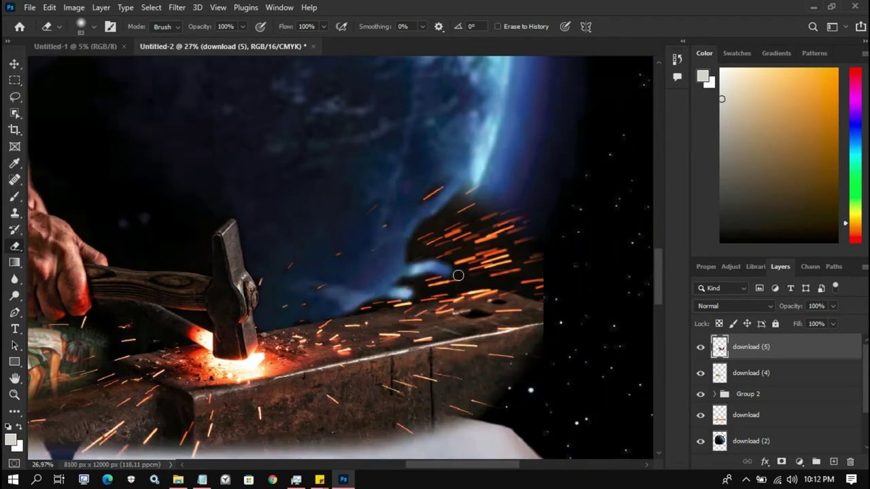
pyautogui.scroll(2, 533, 270)
pyautogui.scroll(3, 476, 293)
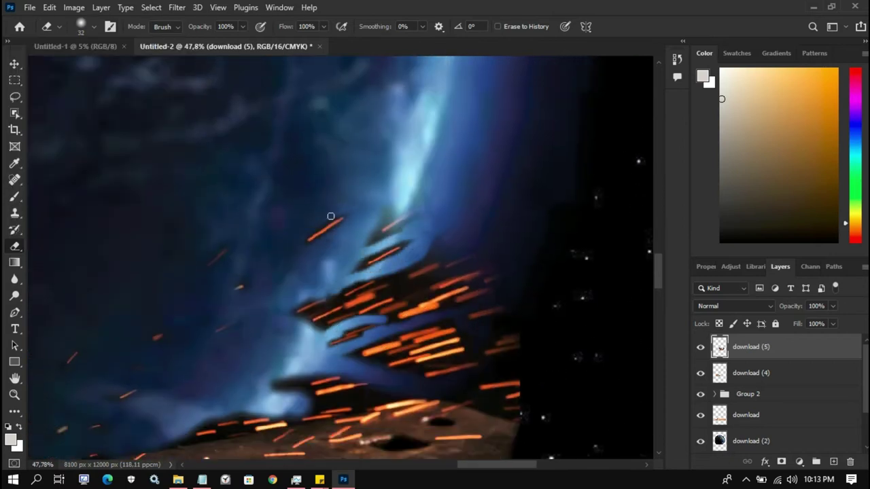
pyautogui.moveTo(405, 216); pyautogui.dragTo(386, 245)
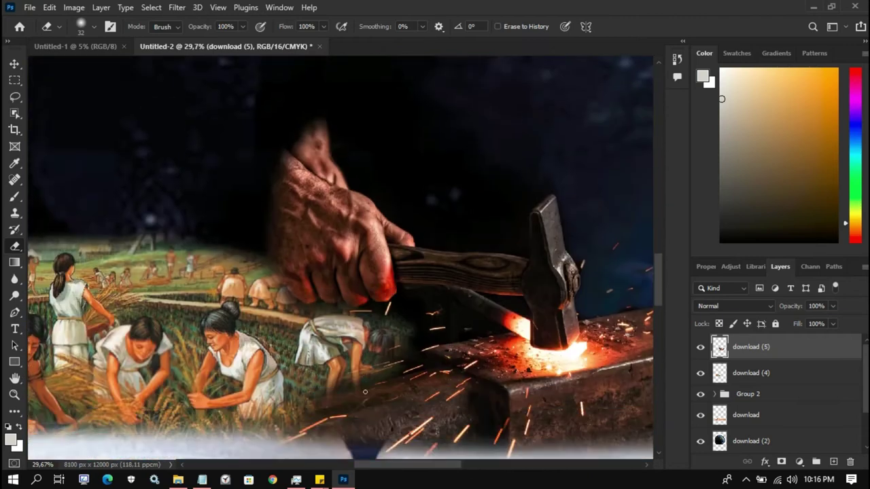
# Lower the Blur brush hardness for softer edges and nudge the forge photo slightly down.
pyautogui.press('r')
pyautogui.click(81, 25)
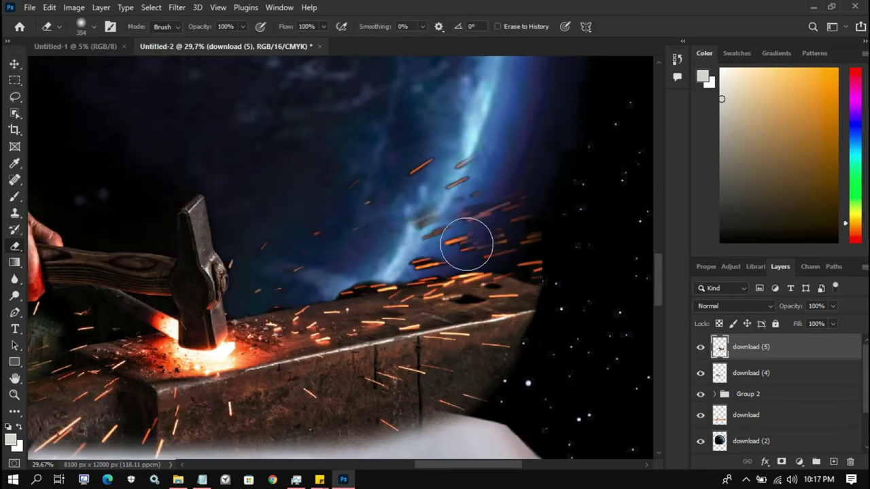
pyautogui.click(81, 26)
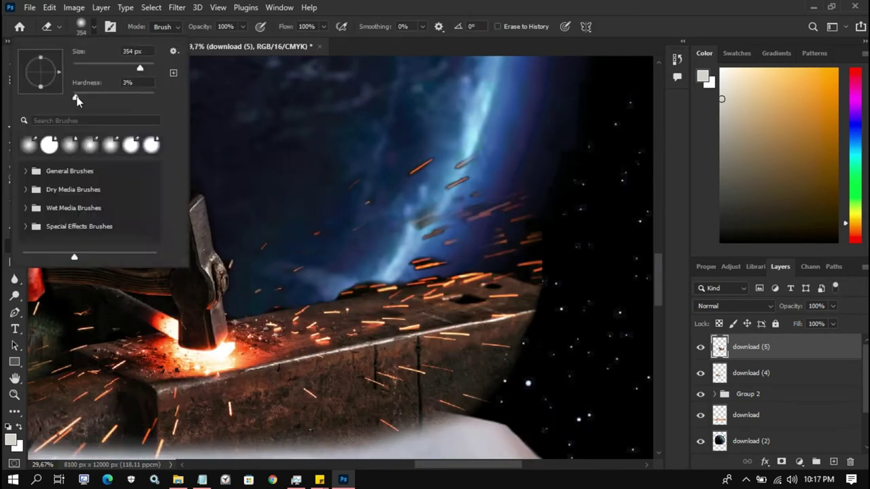
pyautogui.click(571, 317)
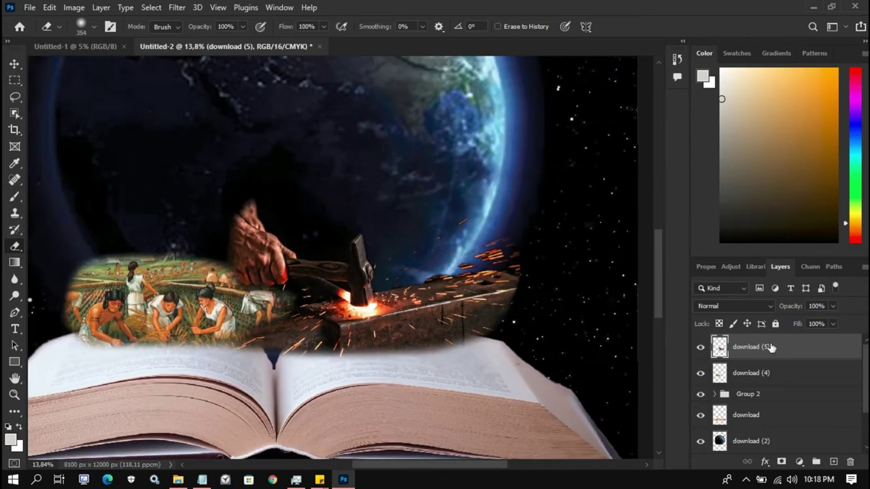
pyautogui.press('v')
pyautogui.moveTo(563, 287); pyautogui.dragTo(563, 309)
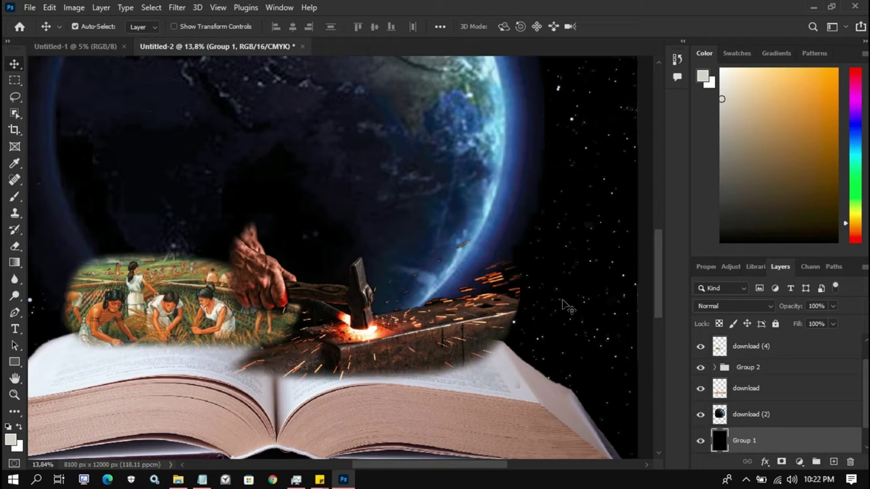
# Select the download (4) and download (5) layers and shrink the eraser brush.
pyautogui.click(577, 317)
pyautogui.press('e')
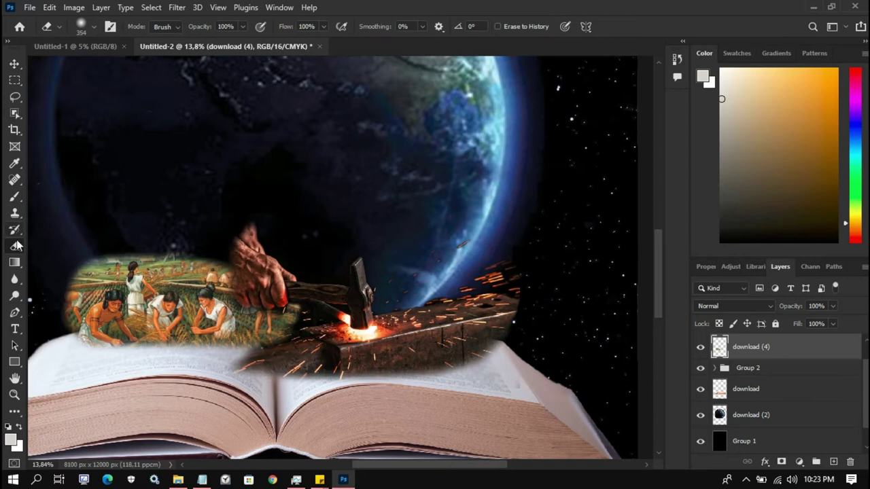
pyautogui.hotkey('ctrl', 'j')
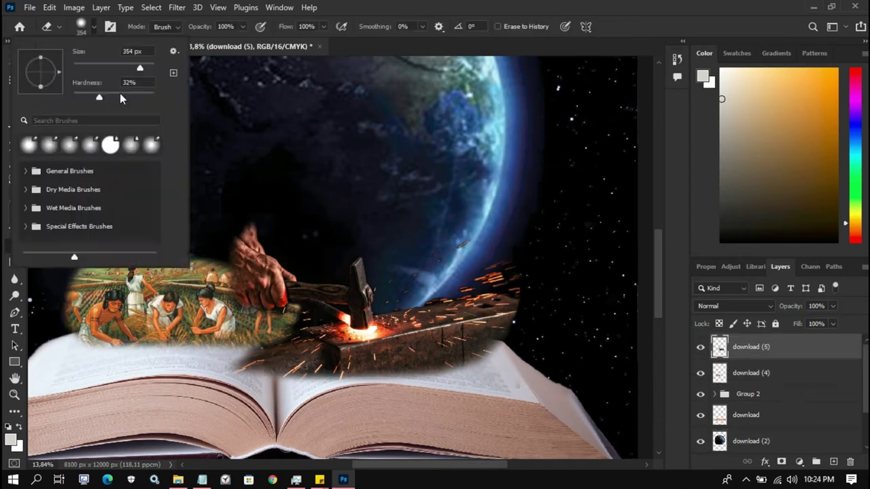
pyautogui.press('[')
pyautogui.press('[')
pyautogui.press('[')
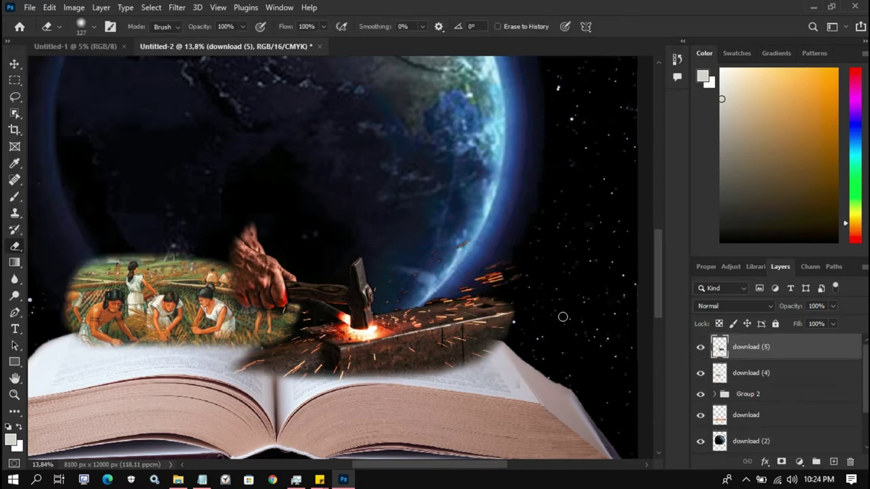
pyautogui.hotkey('alt', '[')
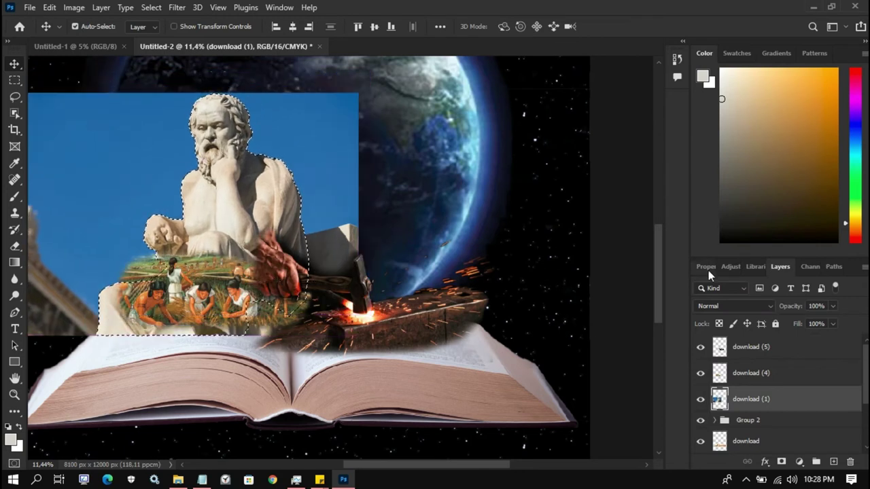
# Remove the Socrates statue's sky background and place the Confucius portrait on the canvas.
pyautogui.click(755, 400)
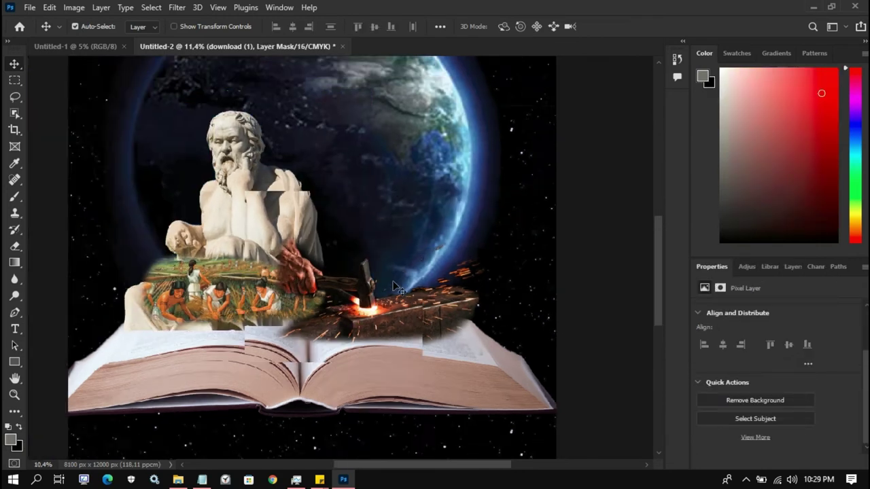
pyautogui.hotkey('ctrl', '0')
pyautogui.click(787, 266)
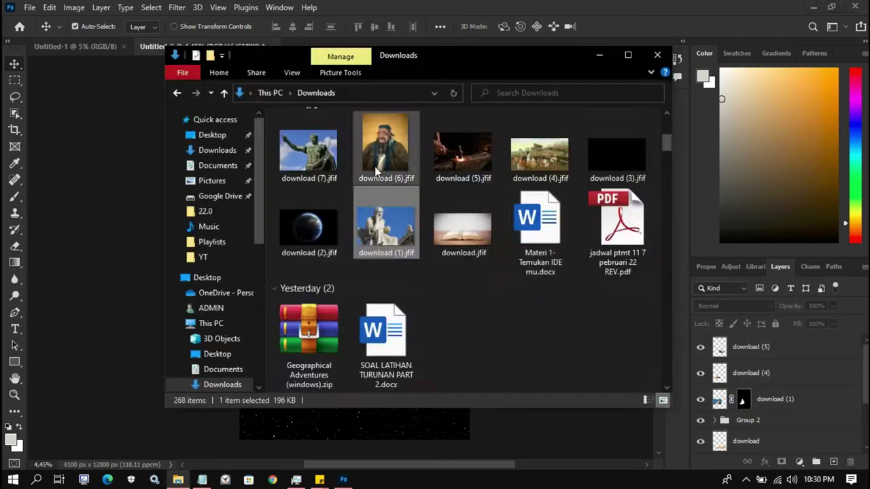
pyautogui.moveTo(376, 171); pyautogui.dragTo(391, 259)
# Confirm the Confucius portrait and move its layer below the Socrates layer.
pyautogui.press('Return')
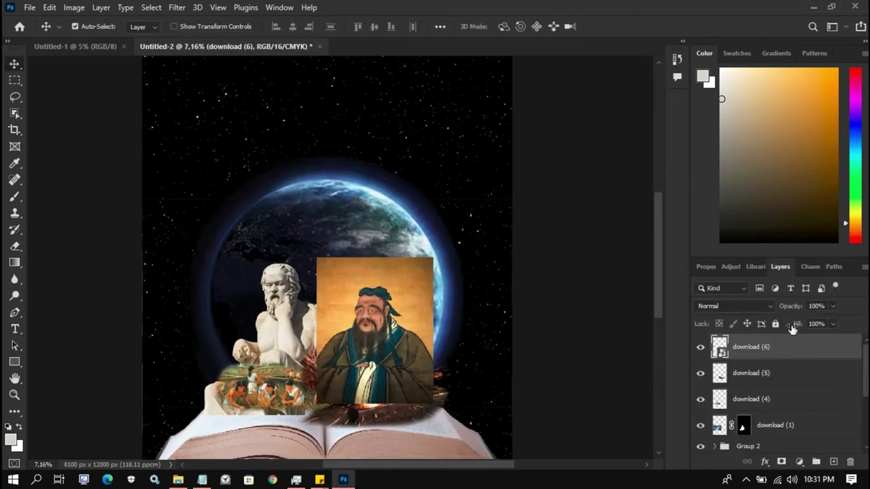
pyautogui.moveTo(751, 347); pyautogui.dragTo(751, 435)
pyautogui.click(780, 266)
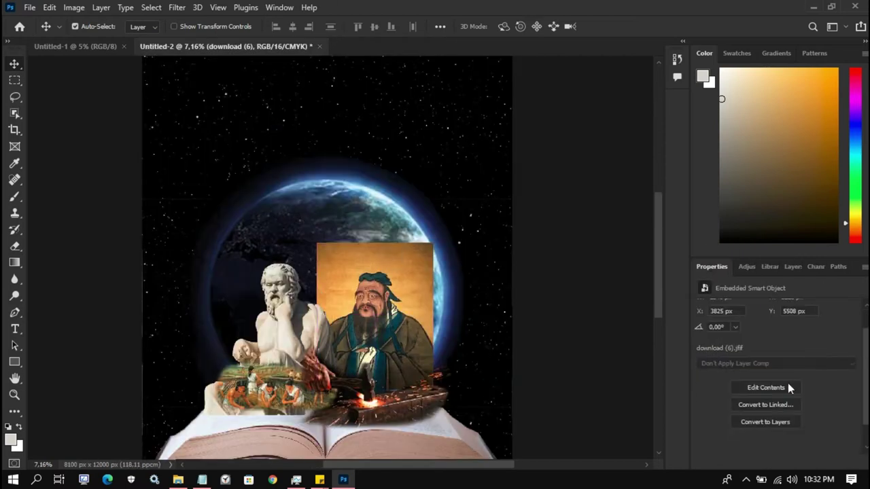
pyautogui.click(788, 386)
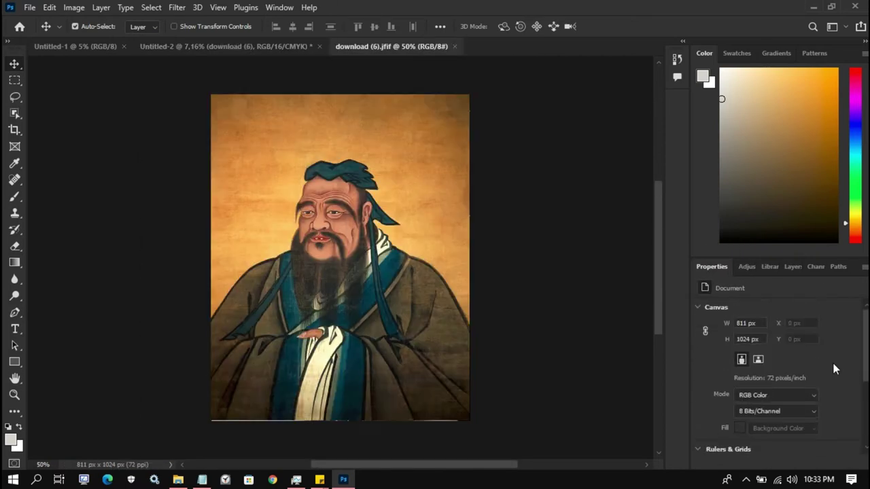
# Mask away the Confucius portrait's tan backdrop with the Brush on its mask.
pyautogui.hotkey('ctrl', 'shift', 'Tab')
pyautogui.click(811, 311)
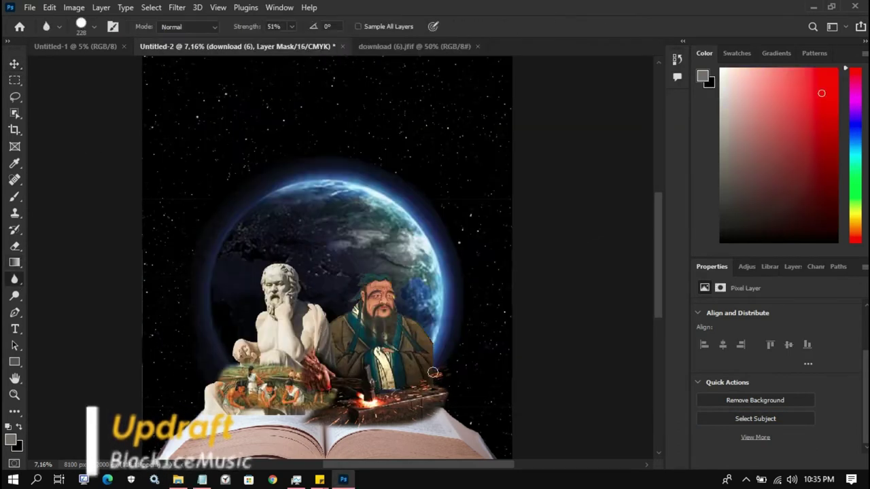
pyautogui.press('b')
pyautogui.scroll(2, 558, 331)
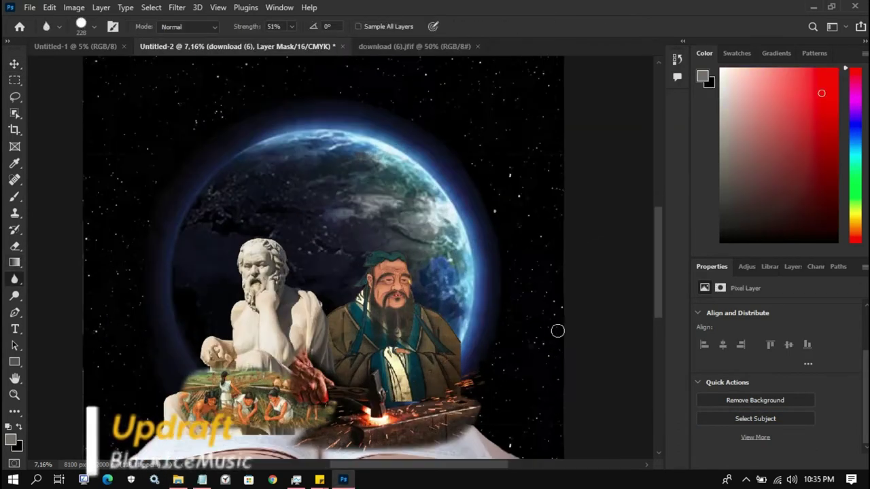
pyautogui.scroll(2, 510, 326)
pyautogui.click(60, 26)
pyautogui.press('Return')
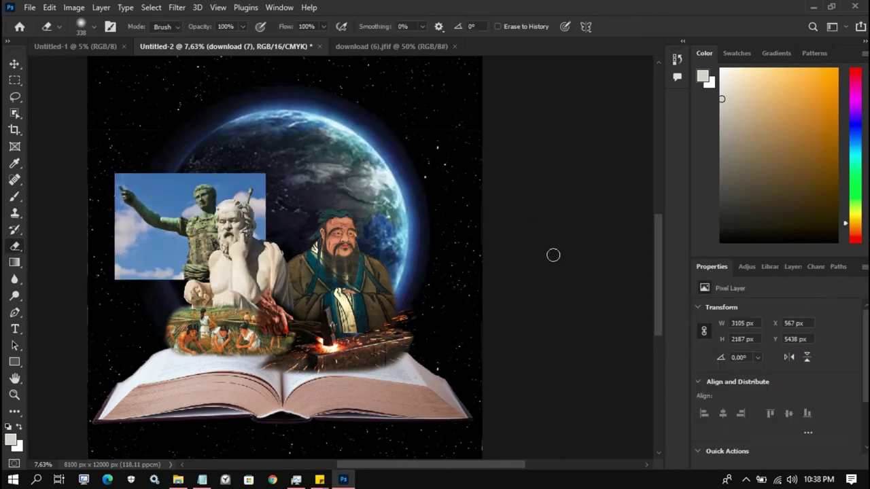
# Rotate the pointing statue slightly counter-clockwise and select it as the subject.
pyautogui.press('BackSpace')
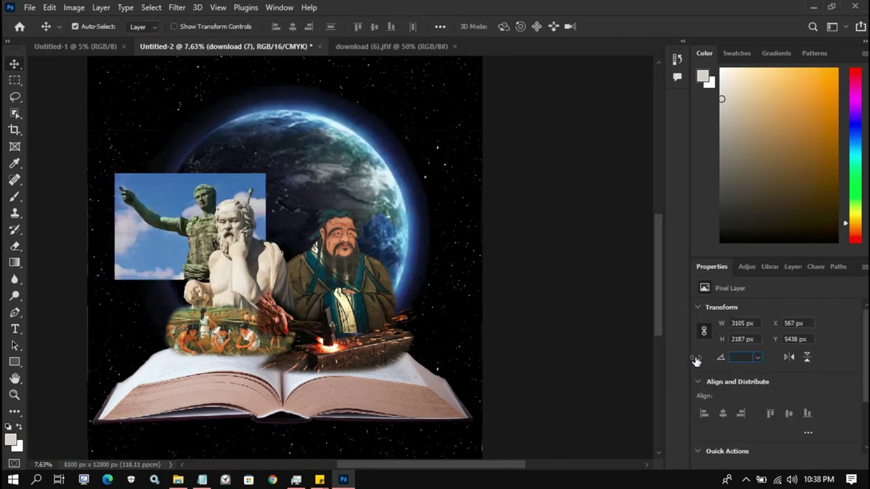
pyautogui.moveTo(698, 360); pyautogui.dragTo(582, 367)
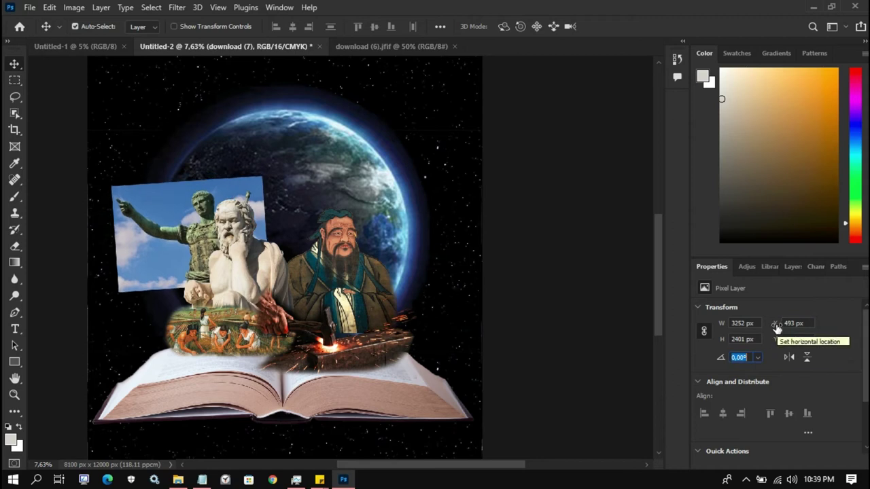
pyautogui.click(755, 419)
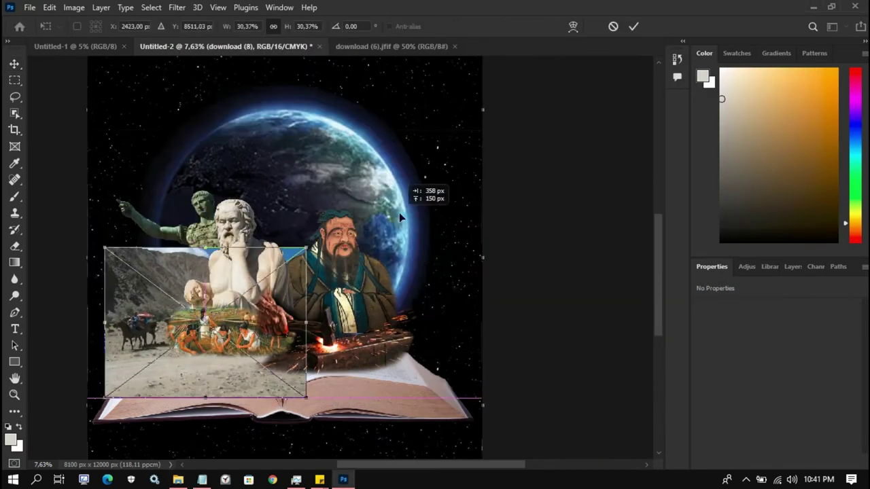
# Place the desert caravan photo at upper right, undoing the erasing on it.
pyautogui.moveTo(399, 212); pyautogui.dragTo(401, 214)
pyautogui.press('Return')
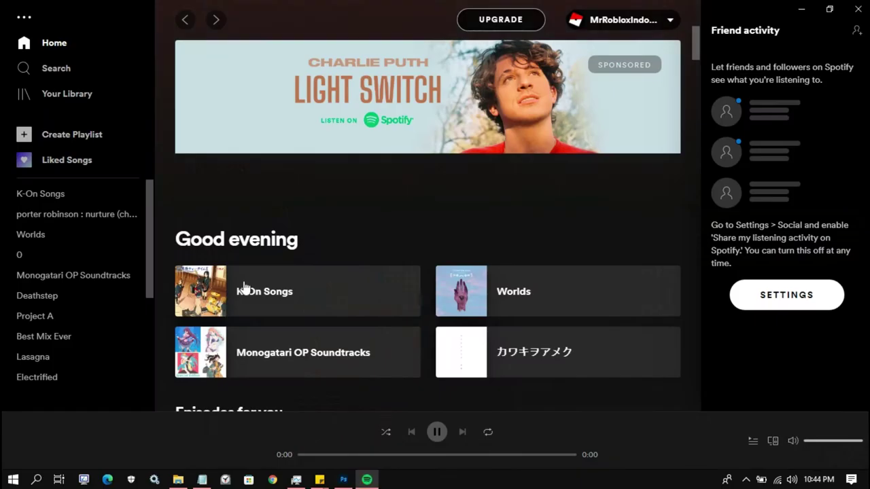
pyautogui.click(245, 287)
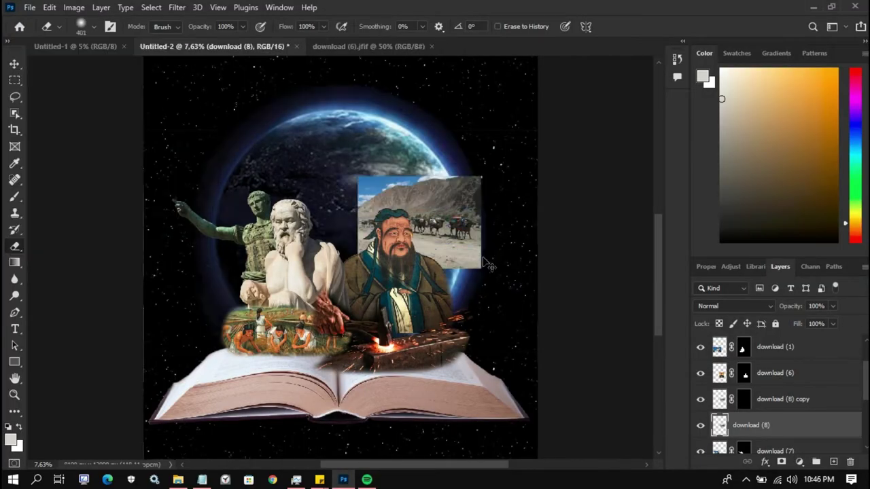
pyautogui.hotkey('ctrl', 'z')
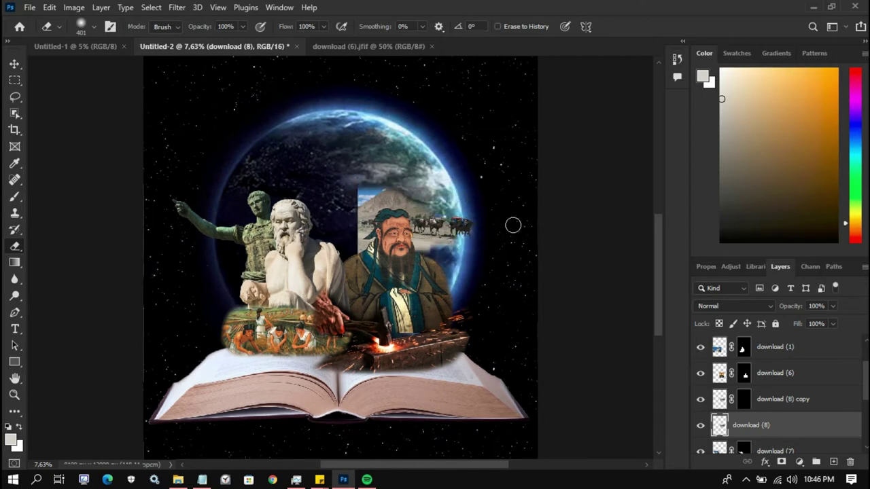
pyautogui.hotkey('ctrl', 'z')
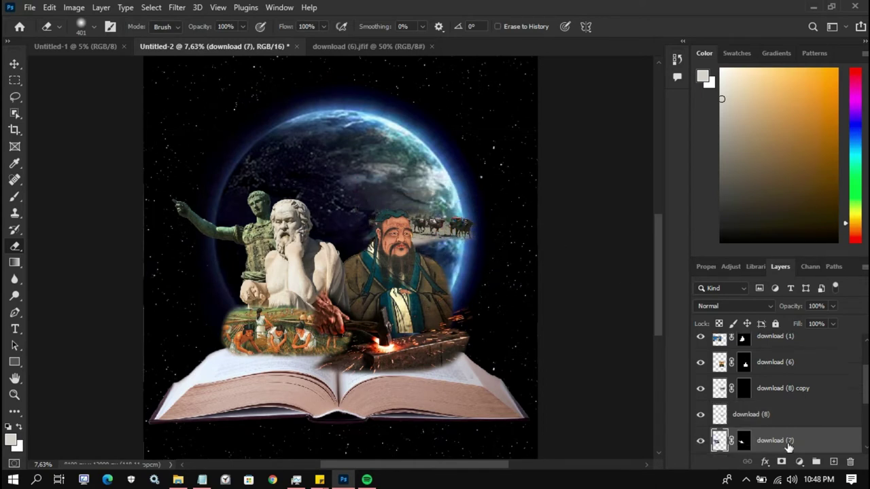
# Place the download (9) image into the collage and rasterize it, keeping transforms.
pyautogui.click(781, 399)
pyautogui.click(178, 480)
pyautogui.moveTo(466, 272); pyautogui.dragTo(327, 228)
pyautogui.press('Return')
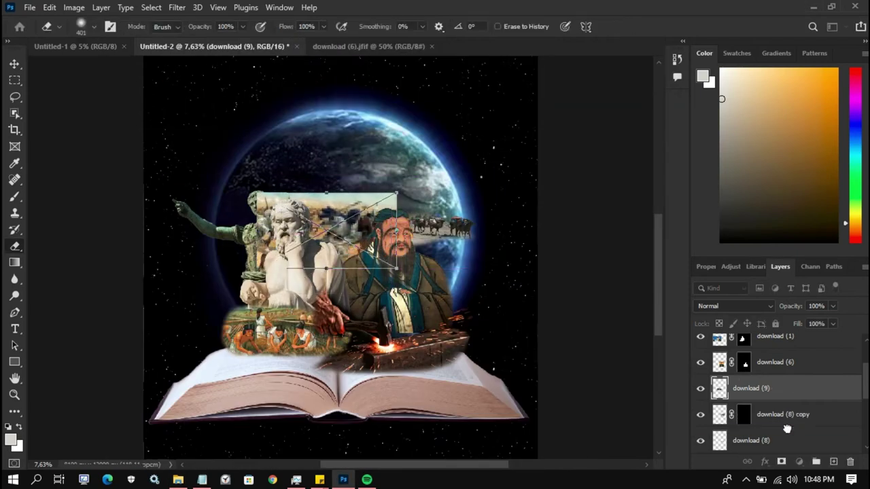
pyautogui.press('e')
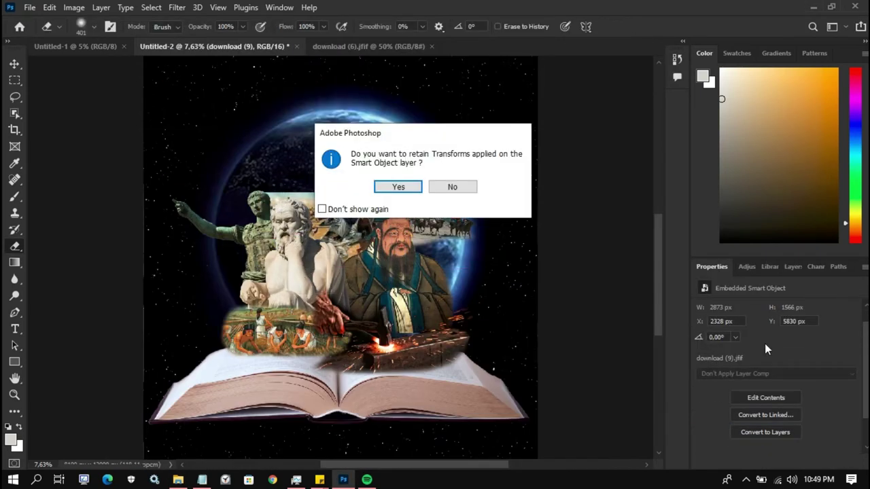
pyautogui.press('Return')
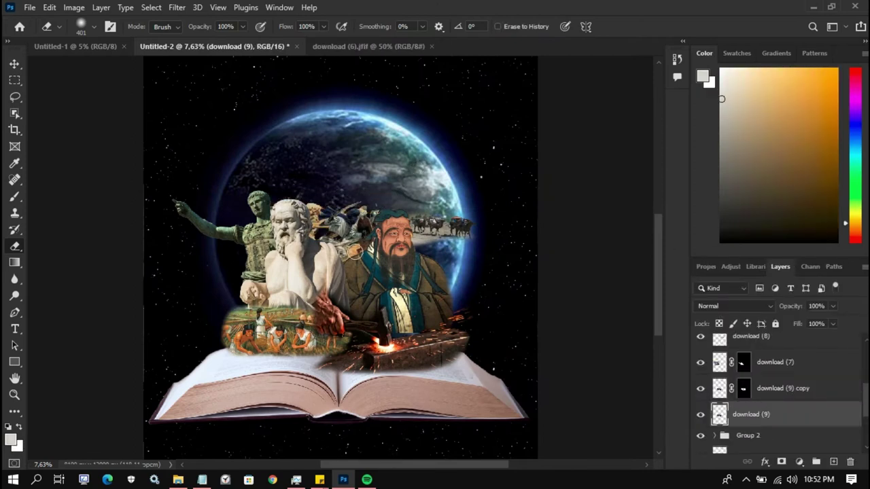
pyautogui.click(178, 480)
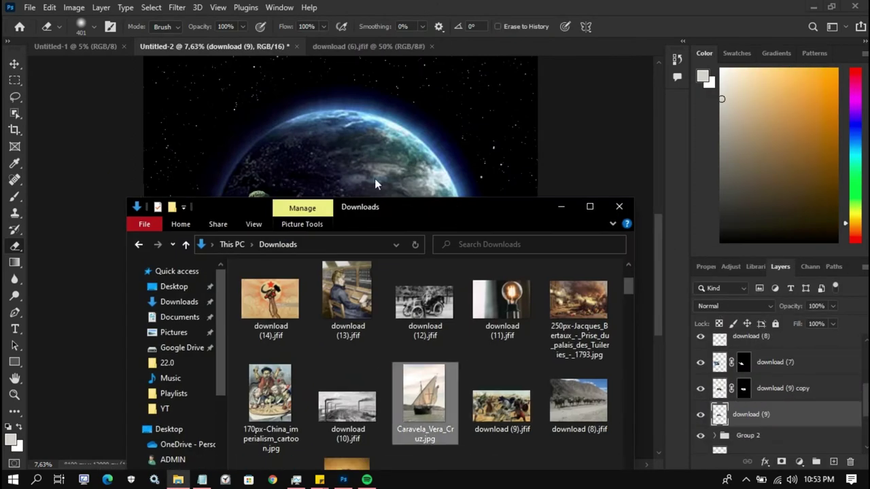
# Place the Caravela_Vera_Cruz ship, enlarge and rasterize it, and move it above the globe.
pyautogui.moveTo(423, 408)
pyautogui.mouseDown()
pyautogui.moveTo(381, 121)
pyautogui.moveTo(450, 140)
pyautogui.mouseUp()
pyautogui.moveTo(305, 150); pyautogui.dragTo(285, 146)
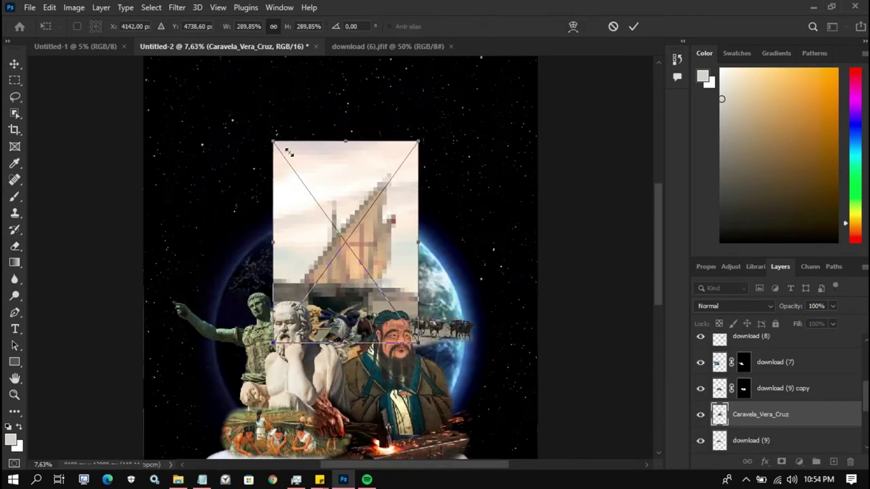
pyautogui.press('Return')
pyautogui.press('e')
pyautogui.hotkey('ctrl', ']')
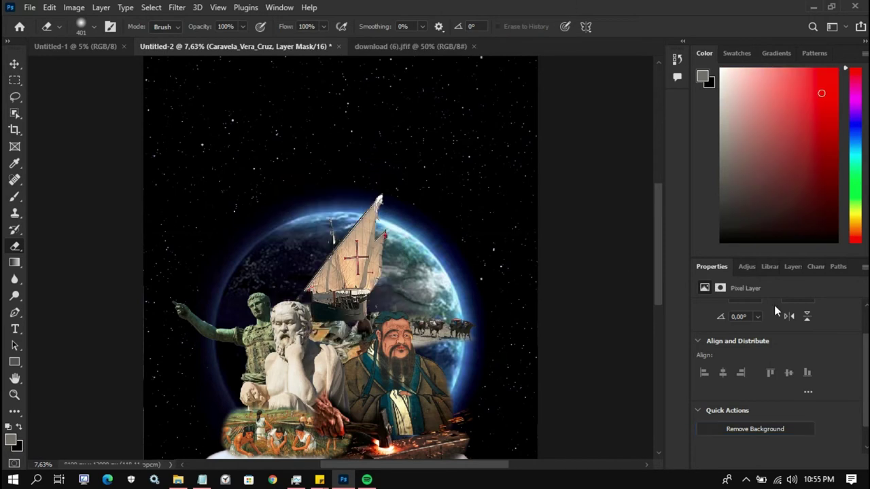
pyautogui.press('v')
pyautogui.moveTo(381, 272); pyautogui.dragTo(371, 243)
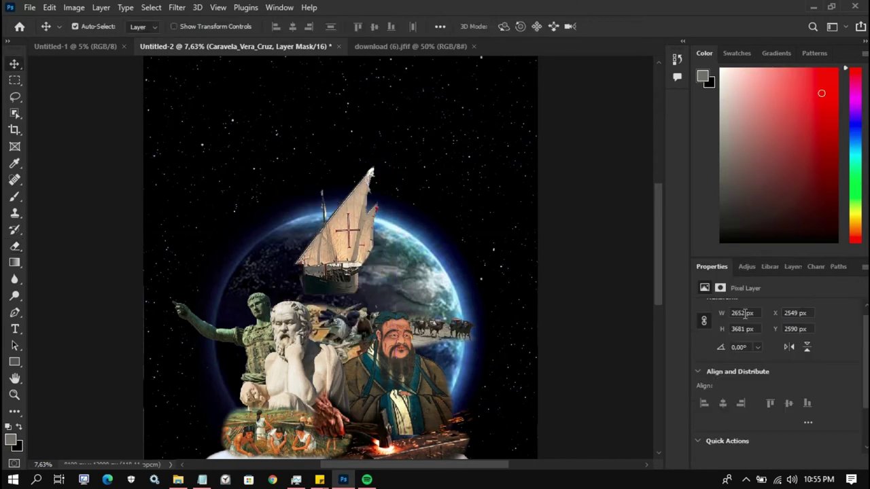
# Select the ship with Object Selection and swap the foreground and background colours.
pyautogui.click(15, 114)
pyautogui.moveTo(339, 213); pyautogui.dragTo(350, 235)
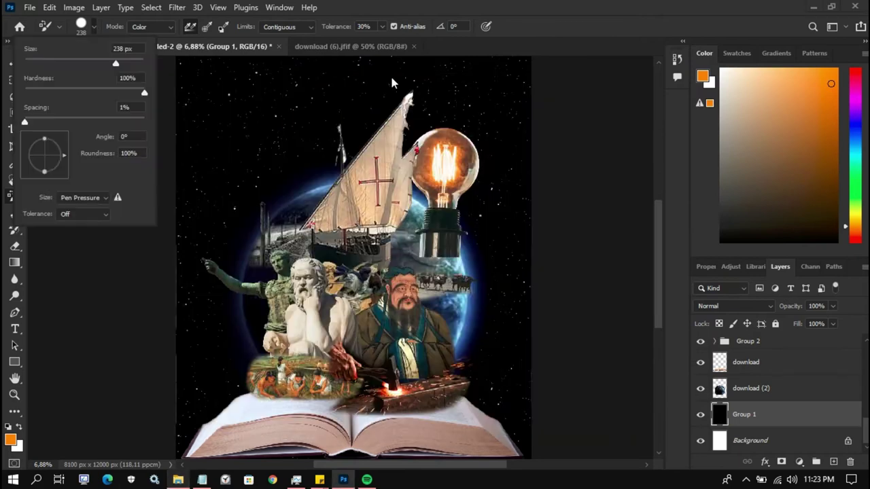
pyautogui.press('Escape')
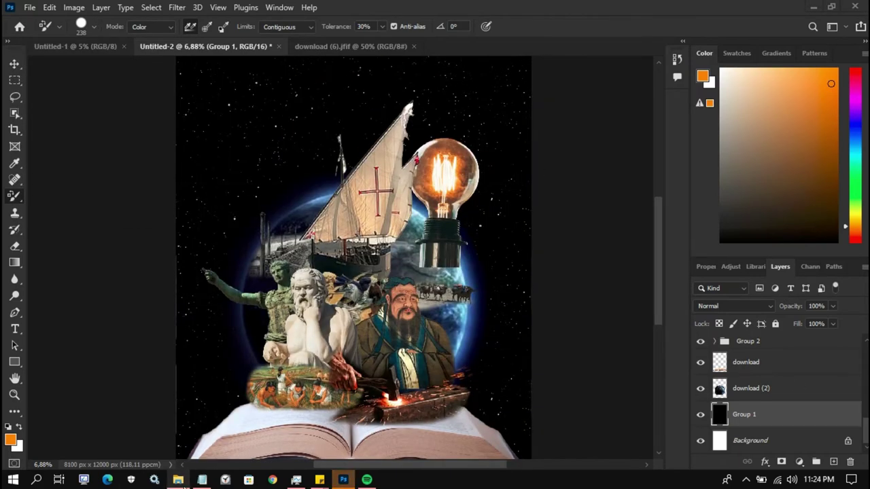
pyautogui.click(100, 26)
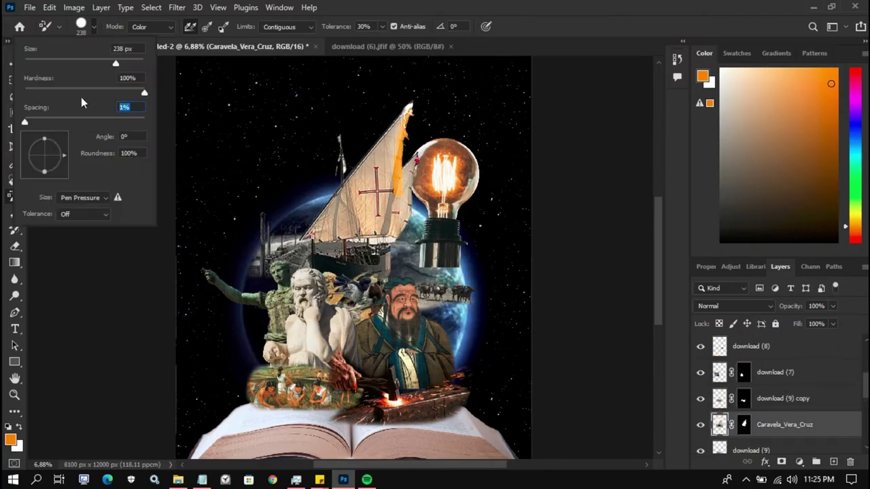
pyautogui.click(98, 26)
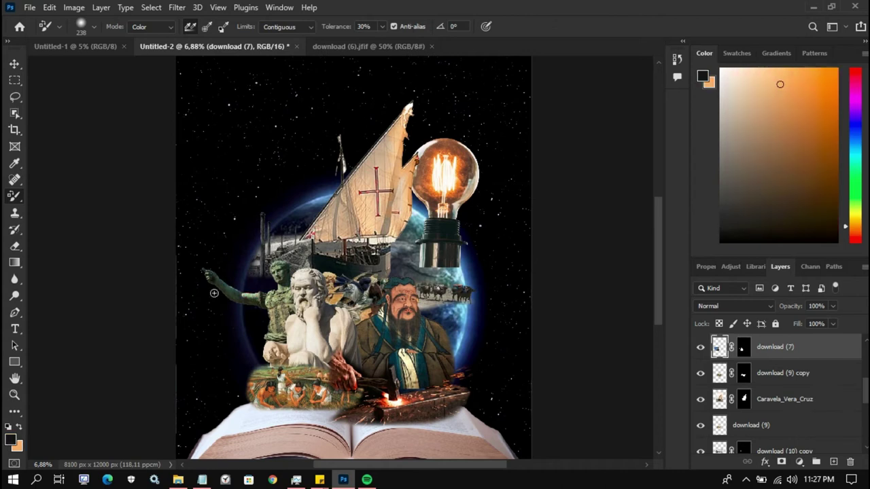
pyautogui.press('x')
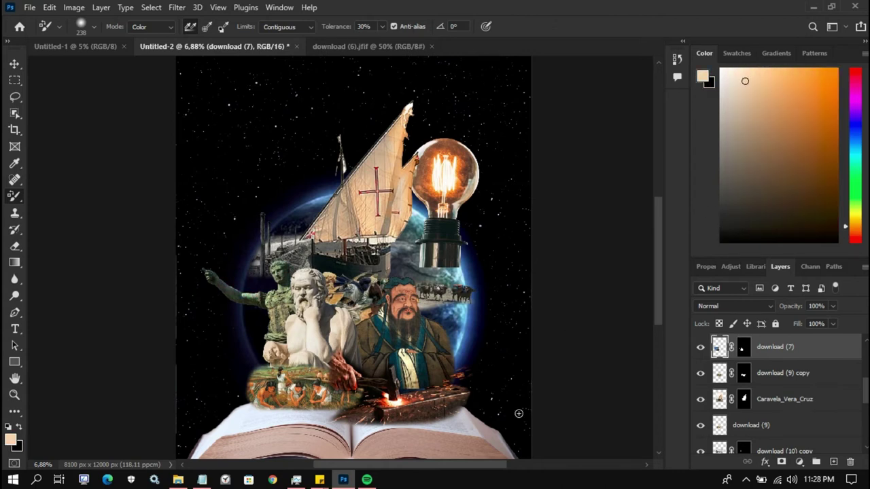
pyautogui.keyDown('alt'); pyautogui.scroll(3, 218, 236); pyautogui.keyUp('alt')
pyautogui.keyDown('alt'); pyautogui.scroll(2, 218, 236); pyautogui.keyUp('alt')
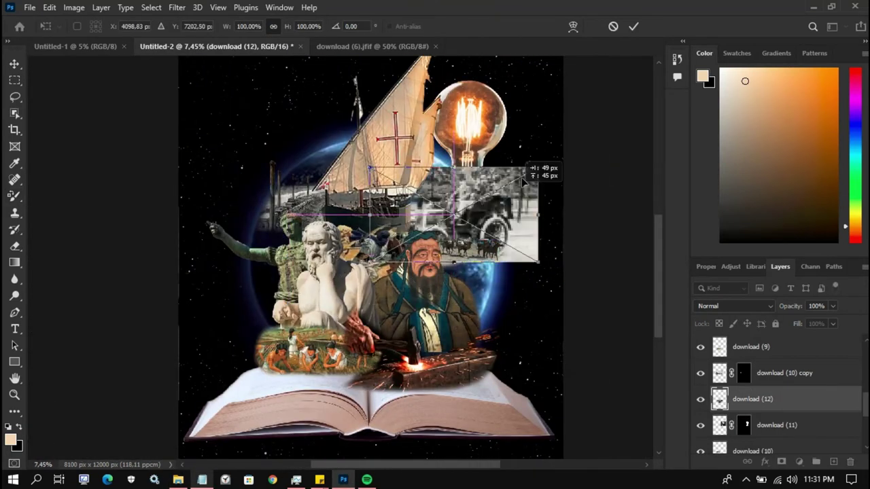
# Rasterize the street photo, select the car as subject and move it under the bulb.
pyautogui.press('Return')
pyautogui.click(788, 414)
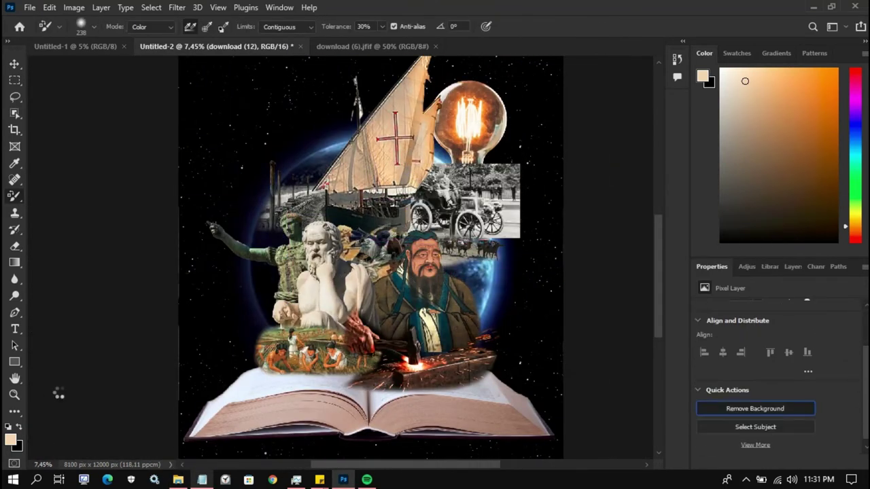
pyautogui.click(738, 426)
pyautogui.click(297, 480)
pyautogui.click(296, 480)
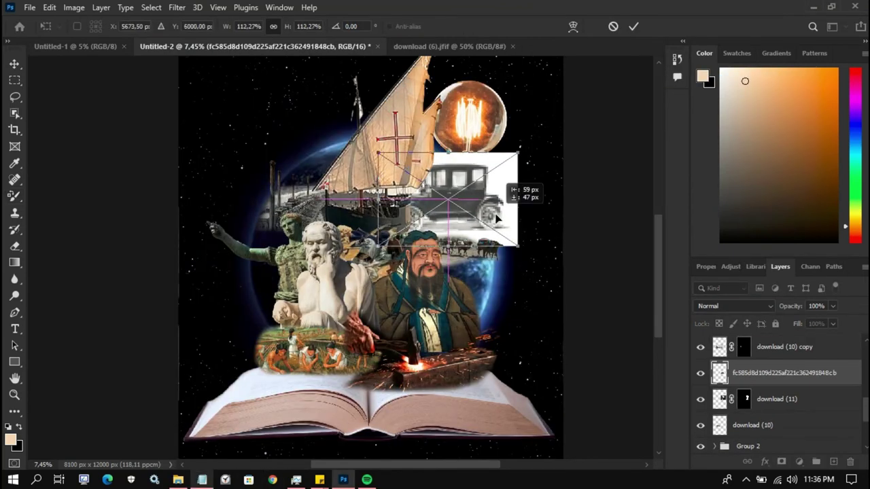
pyautogui.press('Return')
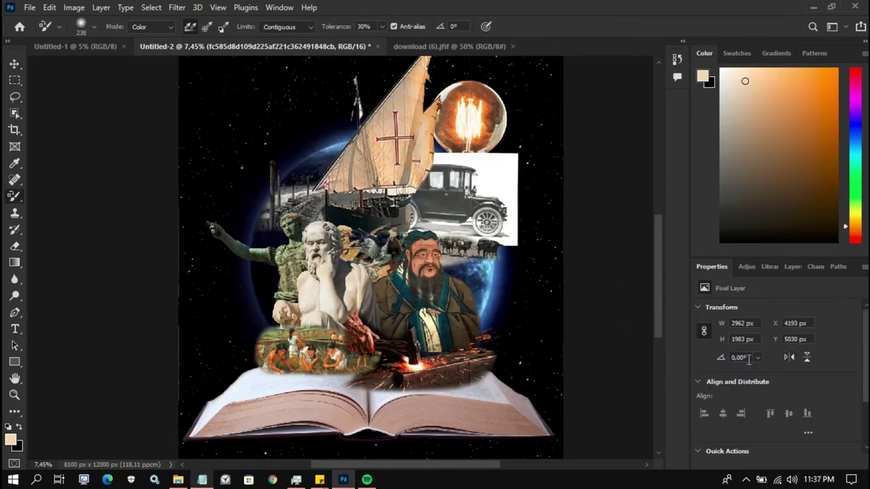
pyautogui.moveTo(474, 199); pyautogui.dragTo(474, 199)
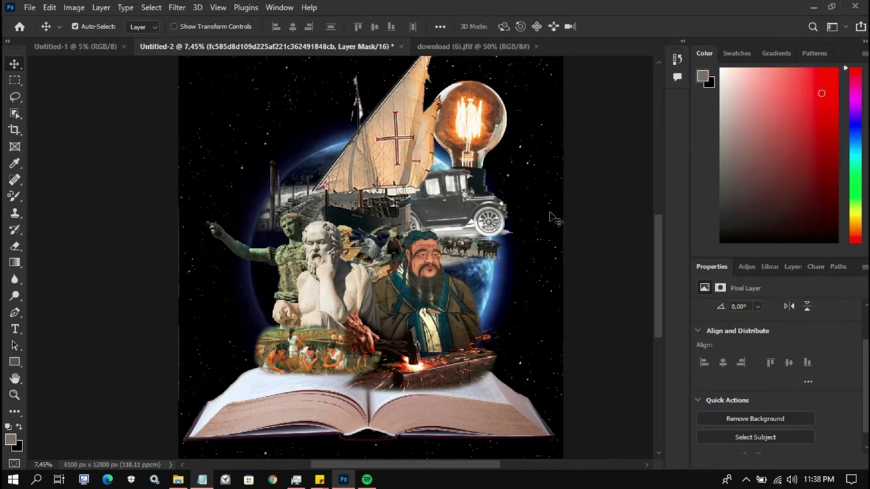
# Erase around the car, then drop the mushroom-cloud image above the collage.
pyautogui.press('e')
pyautogui.scroll(3, 537, 245)
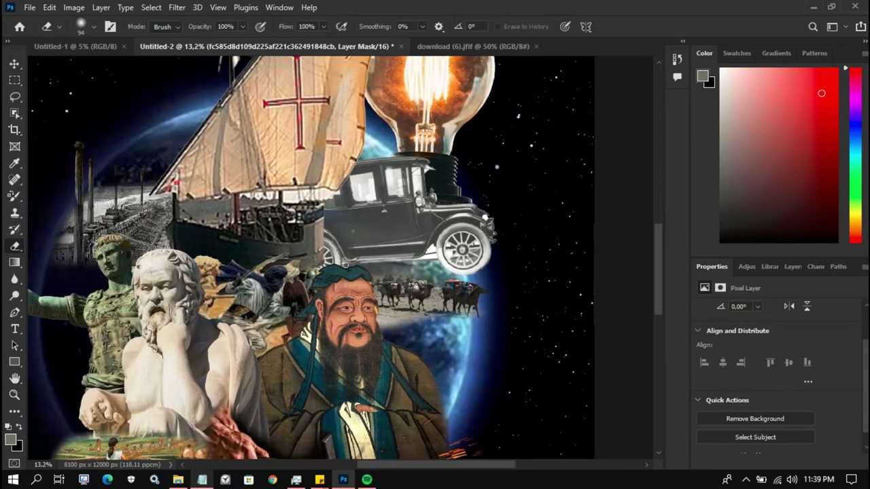
pyautogui.press('v')
pyautogui.scroll(-3, 558, 231)
pyautogui.click(780, 266)
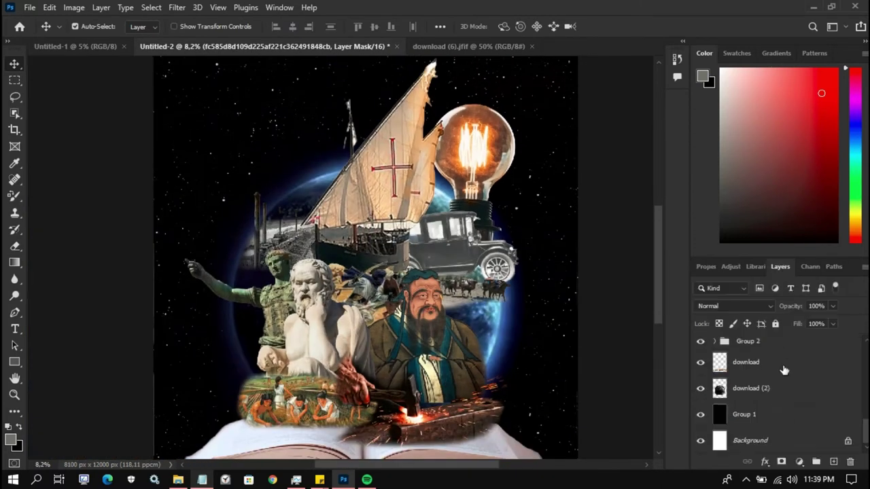
pyautogui.hotkey('alt', 'Tab')
pyautogui.moveTo(199, 312); pyautogui.dragTo(378, 215)
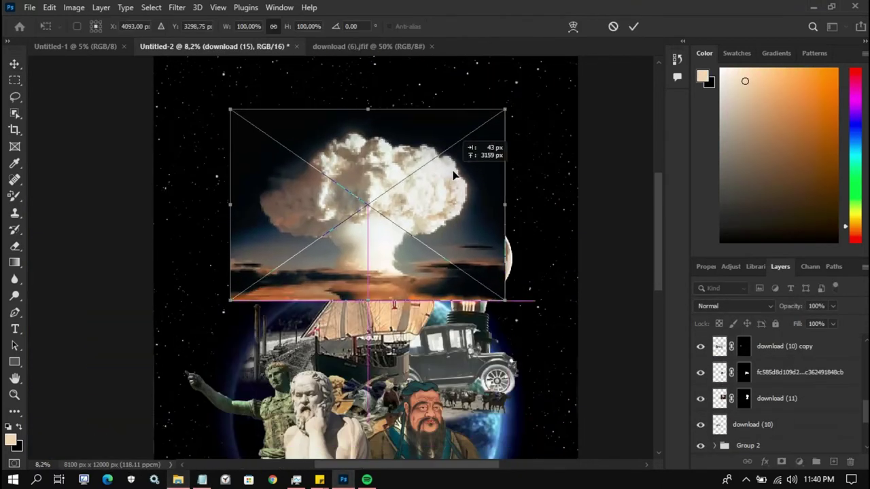
# Commit the mushroom cloud placement and duplicate its layer.
pyautogui.press('Return')
pyautogui.press('Return')
pyautogui.click(706, 266)
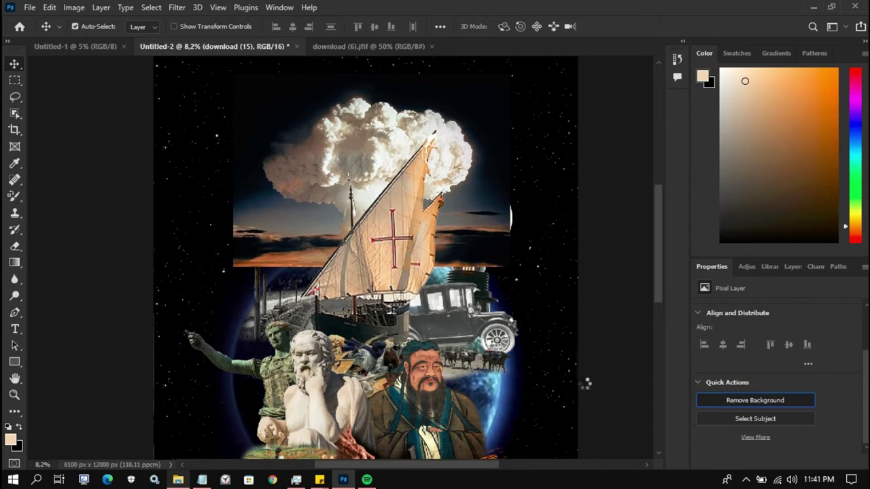
pyautogui.click(367, 479)
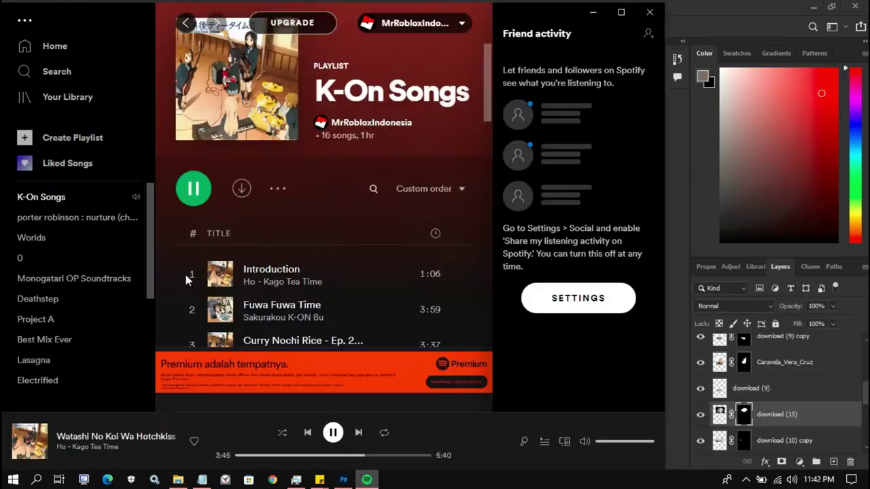
pyautogui.click(367, 479)
pyautogui.hotkey('ctrl', 'j')
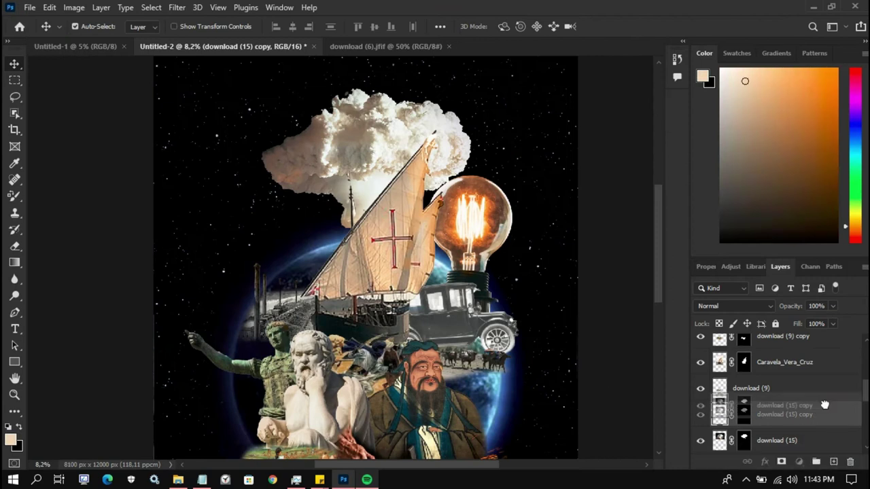
# Delete the copy's layer mask and erase the dark sky left of the ship.
pyautogui.rightClick(744, 400)
pyautogui.click(798, 307)
pyautogui.press('e')
pyautogui.click(81, 26)
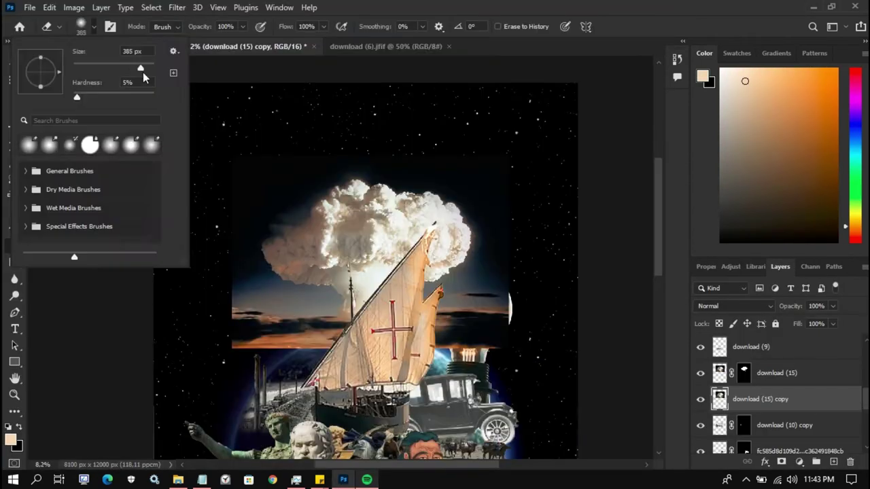
pyautogui.press('Escape')
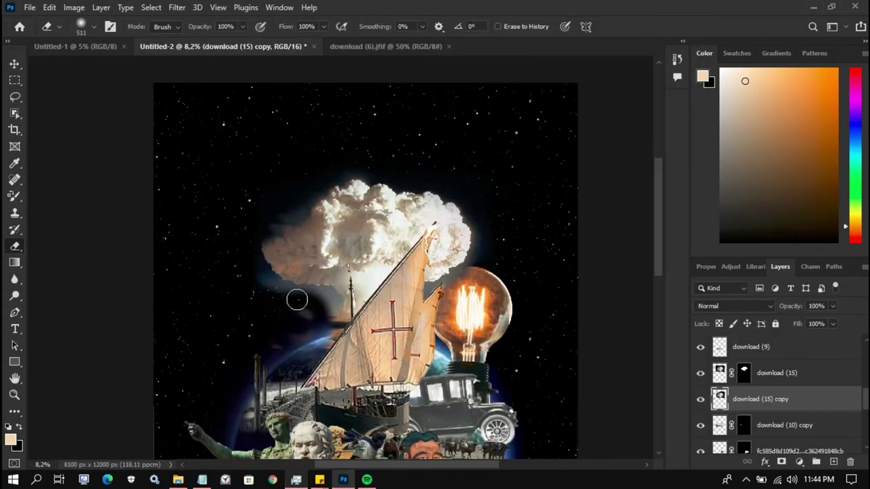
pyautogui.moveTo(346, 330); pyautogui.dragTo(305, 300)
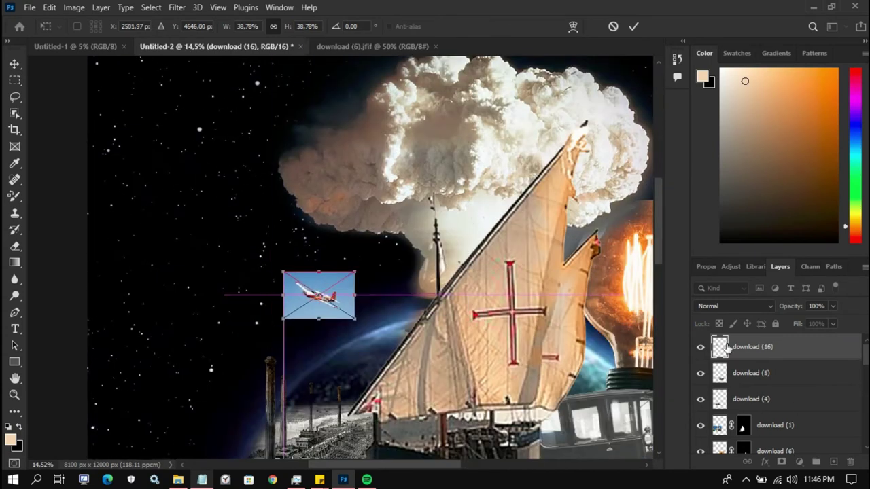
# Place the airplane image in the sky and spread two duplicated copies around it.
pyautogui.click(765, 392)
pyautogui.press('Return')
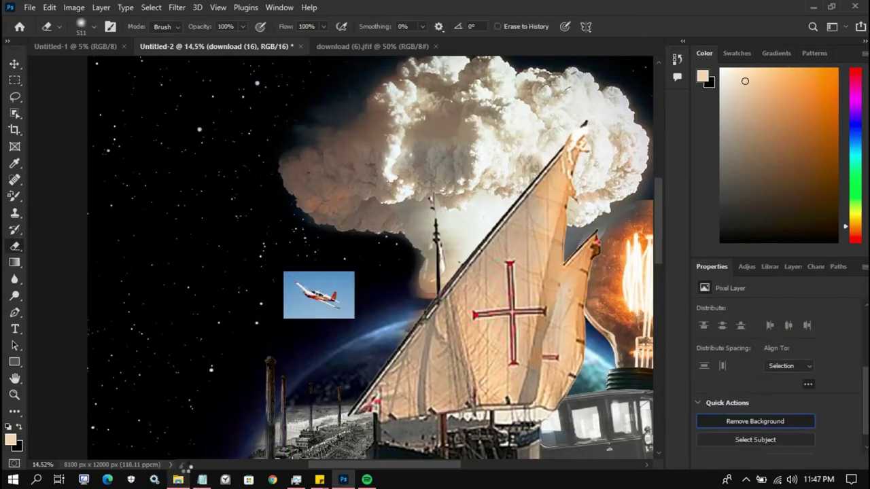
pyautogui.scroll(3, 336, 306)
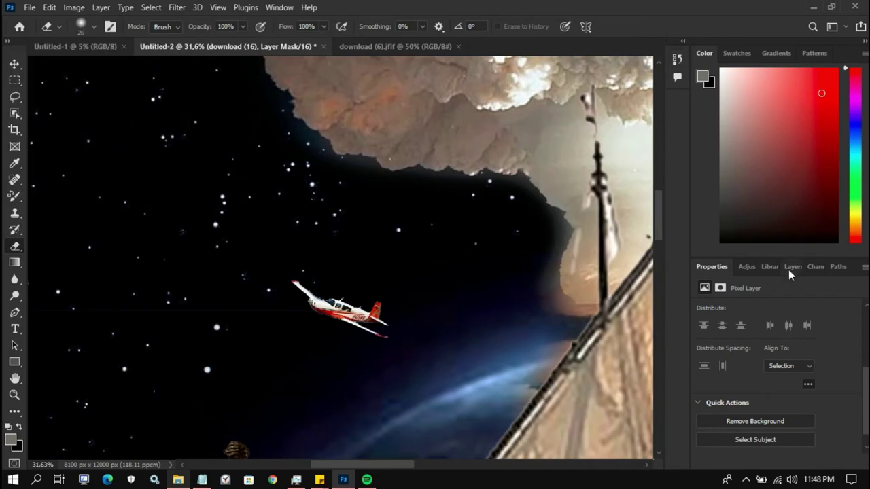
pyautogui.click(790, 266)
pyautogui.rightClick(782, 347)
pyautogui.click(660, 65)
pyautogui.moveTo(340, 310); pyautogui.dragTo(456, 299)
pyautogui.moveTo(389, 365); pyautogui.dragTo(323, 414)
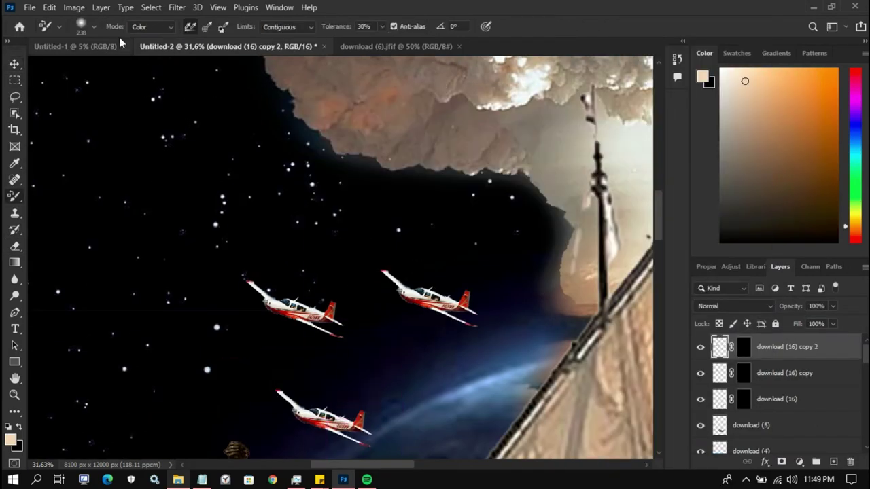
# Draw a curved path with the Pen tool.
pyautogui.press('p')
pyautogui.click(57, 292)
pyautogui.click(195, 315)
pyautogui.click(168, 337)
pyautogui.moveTo(514, 361); pyautogui.dragTo(457, 432)
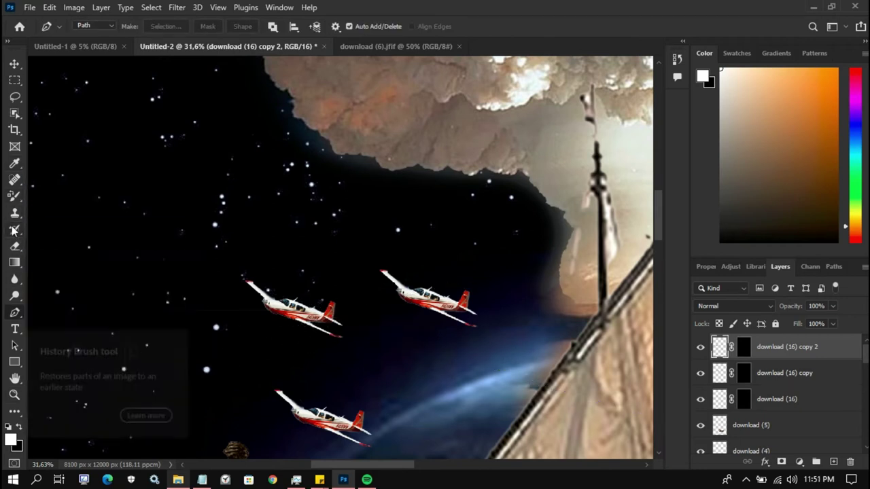
# Switch to the Brush tool and select the download (16) copy layer.
pyautogui.rightClick(15, 196)
pyautogui.click(61, 196)
pyautogui.keyDown('ctrl'); pyautogui.click(333, 165); pyautogui.keyUp('ctrl')
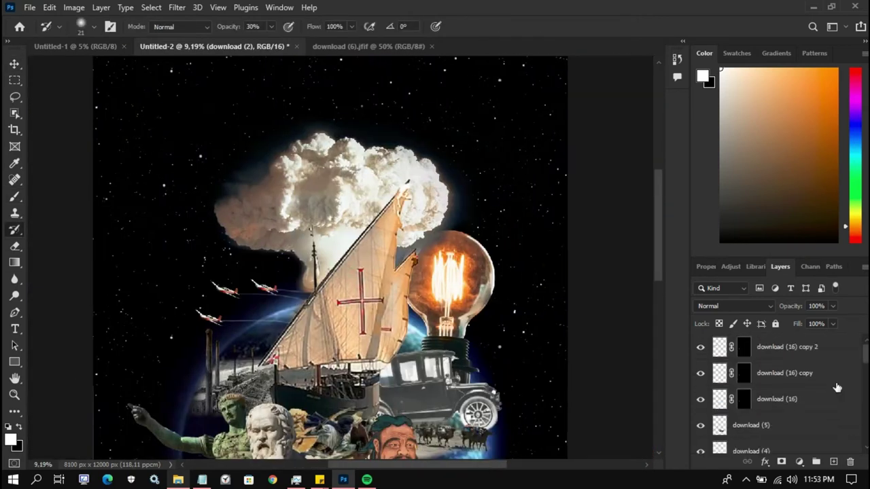
pyautogui.click(804, 267)
pyautogui.click(777, 267)
# Try a Hue/Saturation adjustment with lowered saturation, then delete it.
pyautogui.rightClick(769, 313)
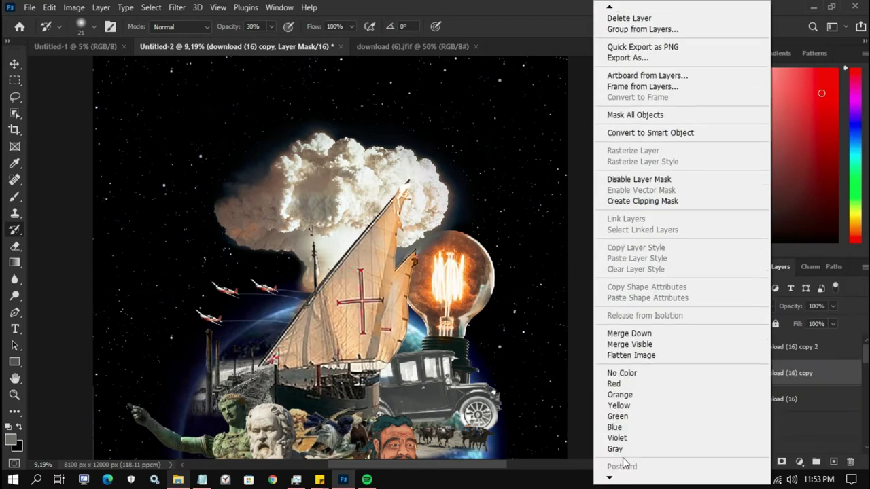
pyautogui.click(622, 27)
pyautogui.moveTo(777, 357); pyautogui.dragTo(608, 323)
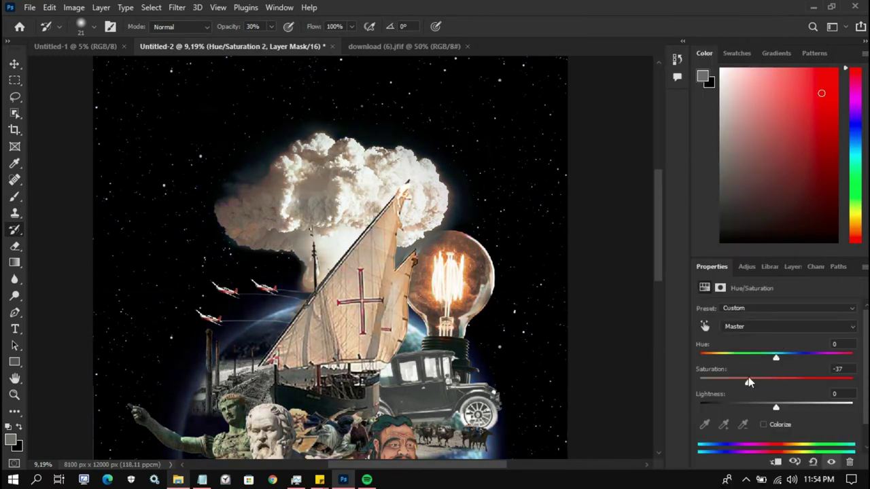
pyautogui.click(781, 267)
pyautogui.press('Delete')
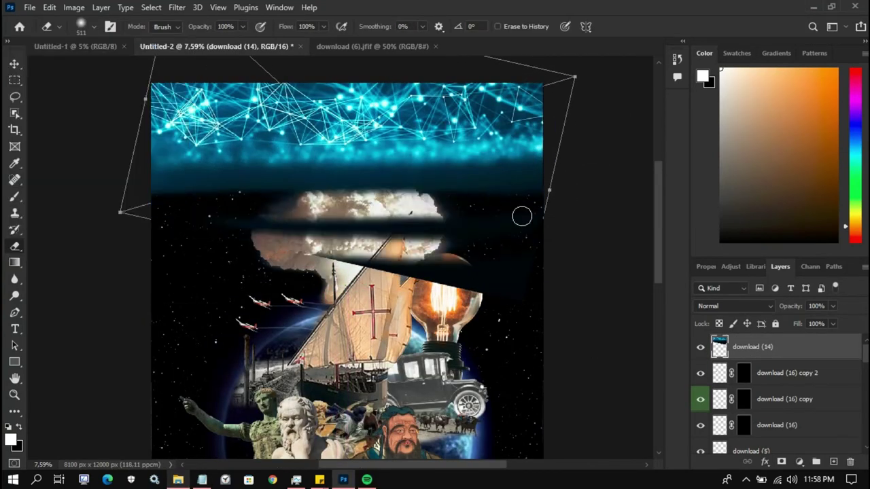
# Erase more of the banner's lower edge with a larger eraser and commit it.
pyautogui.click(94, 28)
pyautogui.moveTo(519, 181); pyautogui.dragTo(351, 180)
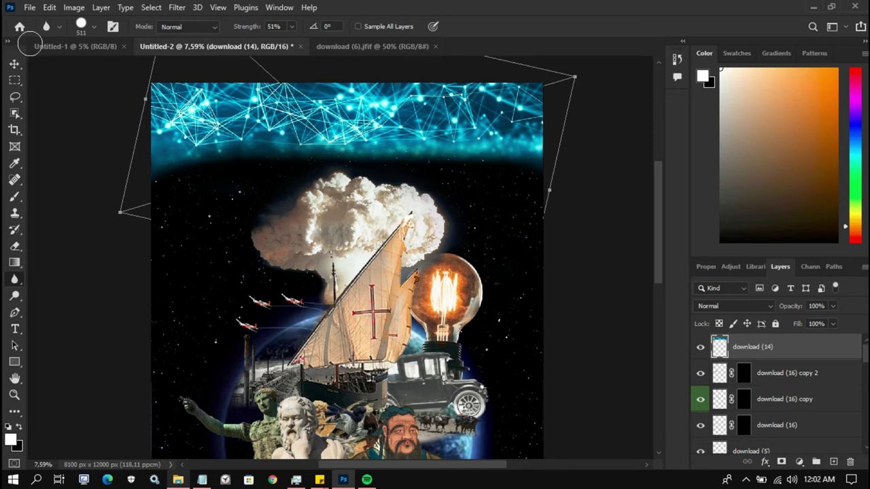
pyautogui.press('Return')
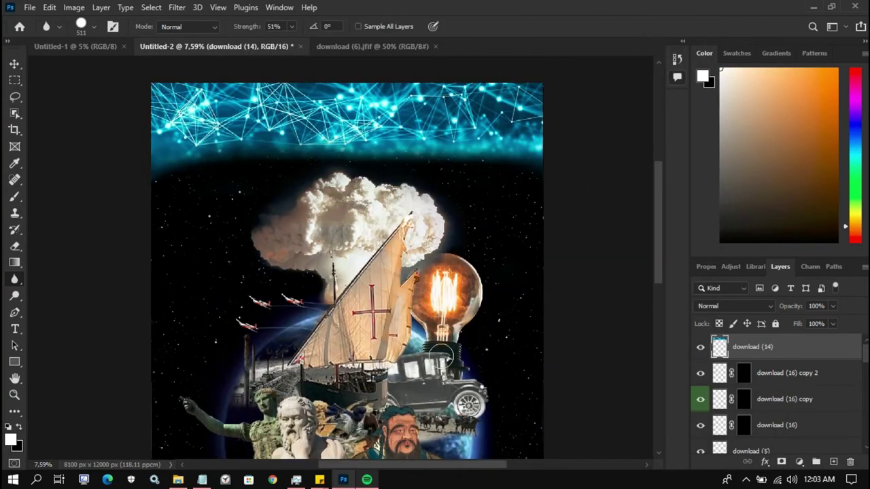
# Shrink the rocket-launch photo to a small tile and try automatic background removal.
pyautogui.moveTo(402, 151); pyautogui.dragTo(317, 285)
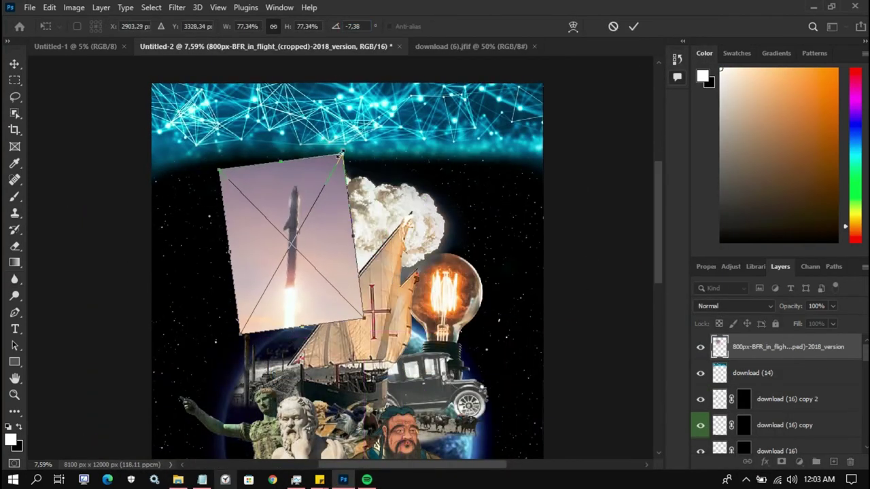
pyautogui.press('Return')
pyautogui.click(780, 445)
pyautogui.click(756, 421)
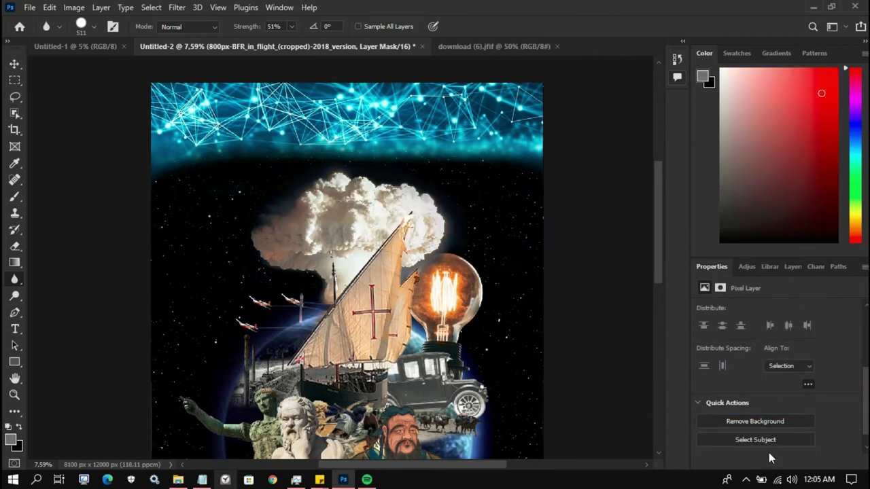
pyautogui.scroll(3, 512, 346)
# Undo the rocket photo's background removal and switch back to the Eraser.
pyautogui.hotkey('ctrl', 'z')
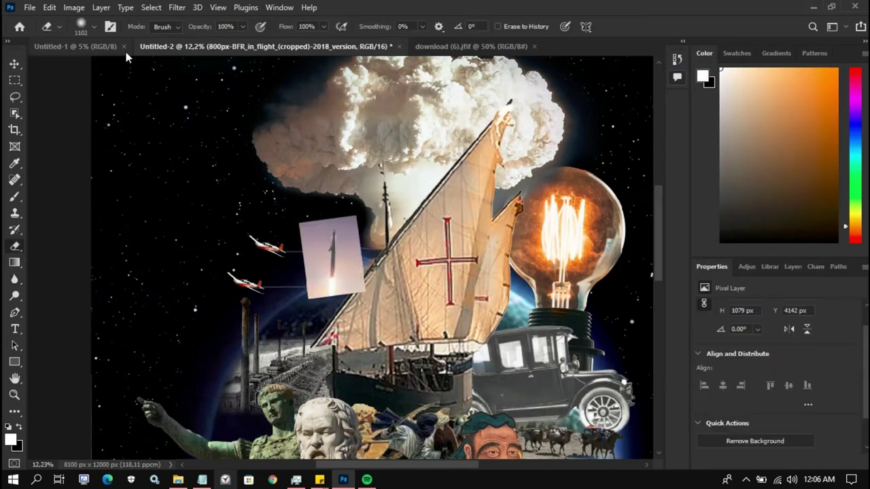
pyautogui.press('e')
pyautogui.scroll(2, 319, 234)
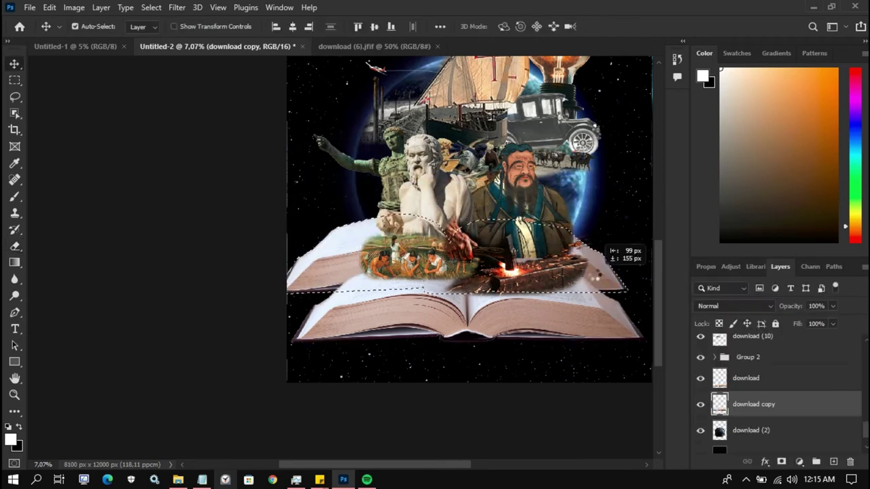
pyautogui.click(560, 393)
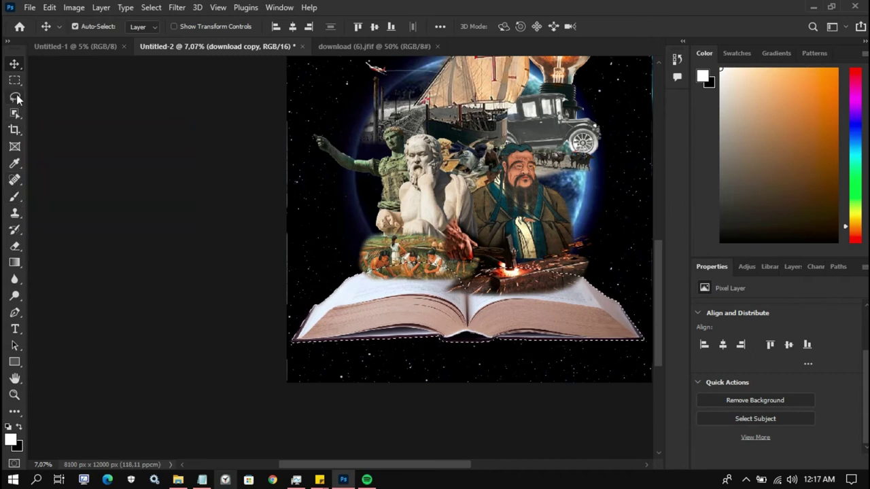
# Nudge the book-on-table photo lower on the canvas and apply its transform.
pyautogui.click(792, 267)
pyautogui.rightClick(772, 407)
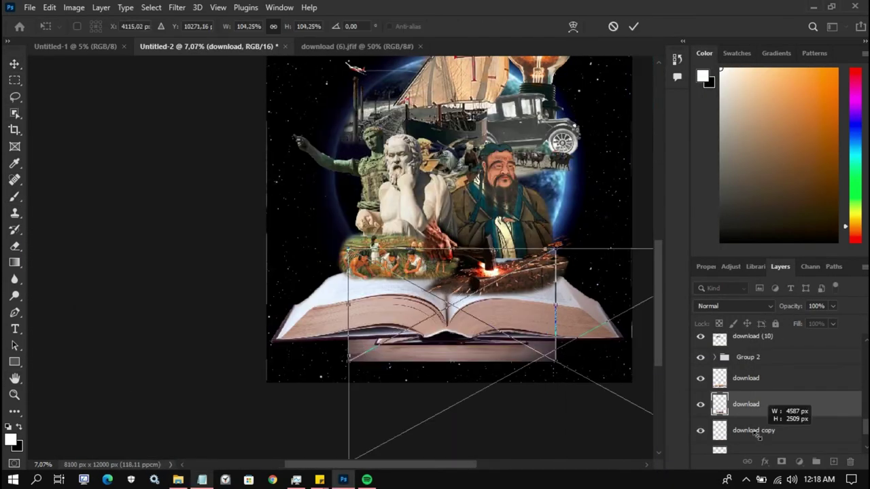
pyautogui.moveTo(471, 334); pyautogui.dragTo(473, 356)
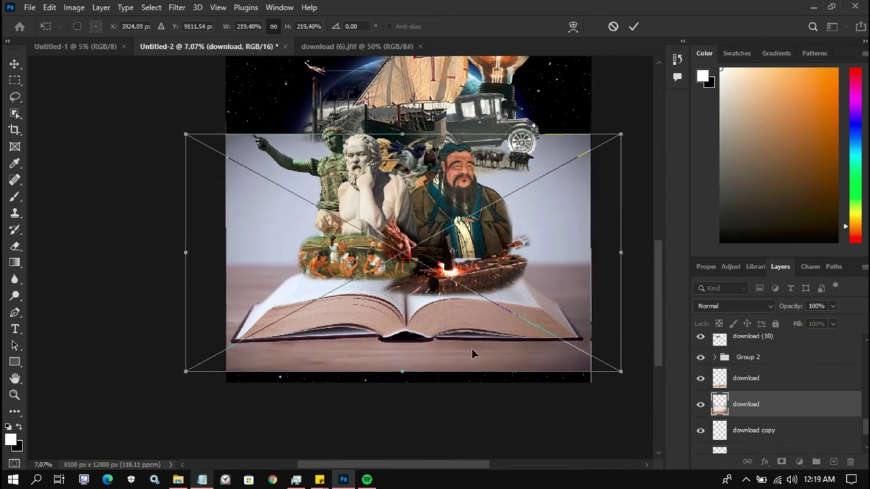
pyautogui.press('Return')
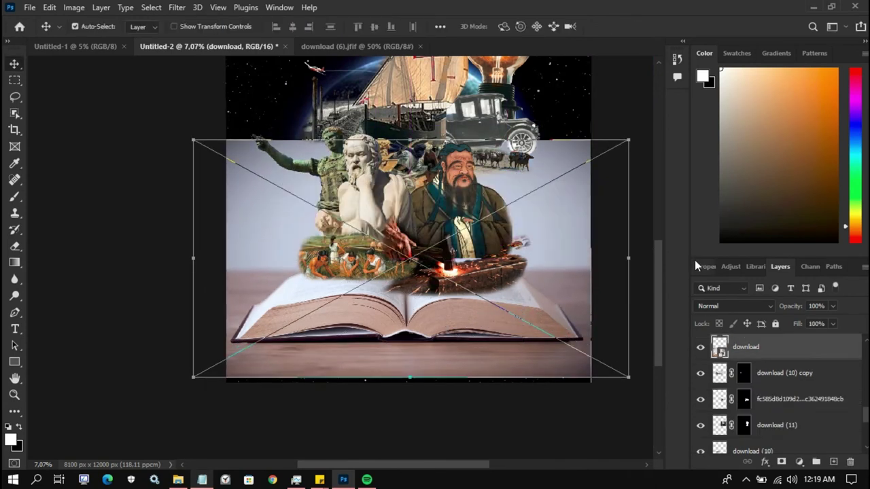
pyautogui.click(701, 267)
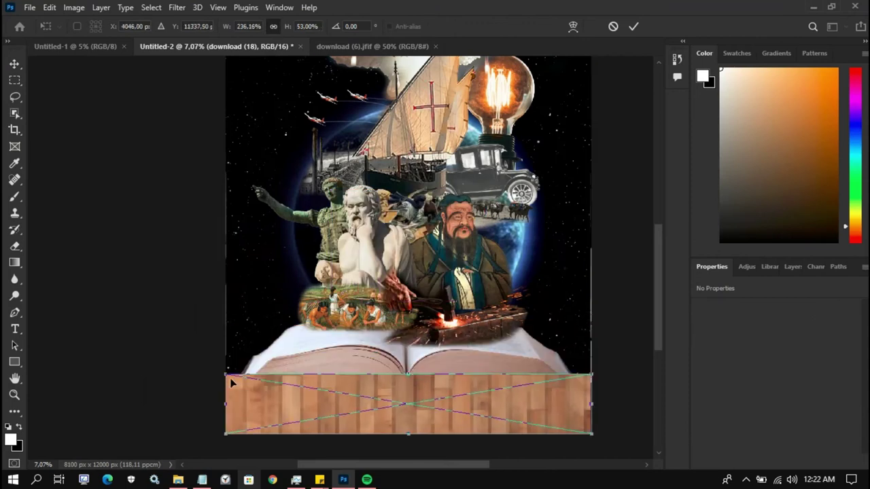
# Distort the wood-plank image into a perspective trapezoid and set the eraser to 50% opacity.
pyautogui.moveTo(593, 377); pyautogui.dragTo(547, 357)
pyautogui.moveTo(225, 432); pyautogui.dragTo(166, 433)
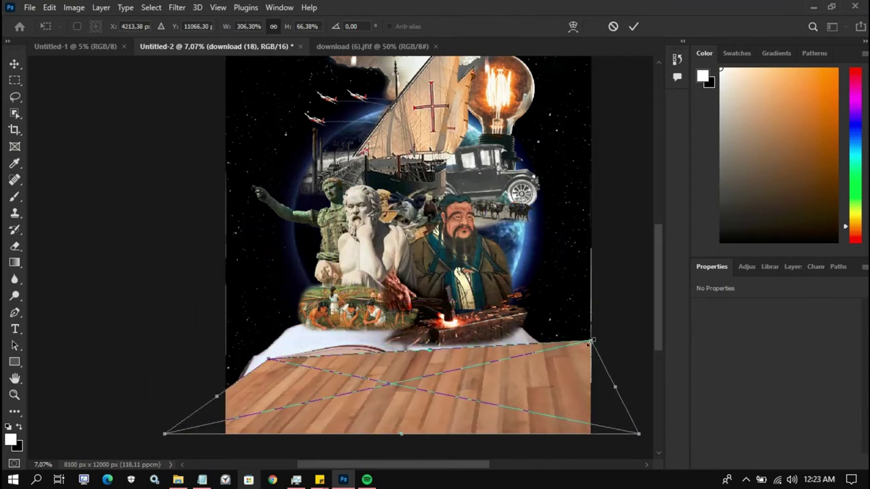
pyautogui.moveTo(547, 357); pyautogui.dragTo(544, 360)
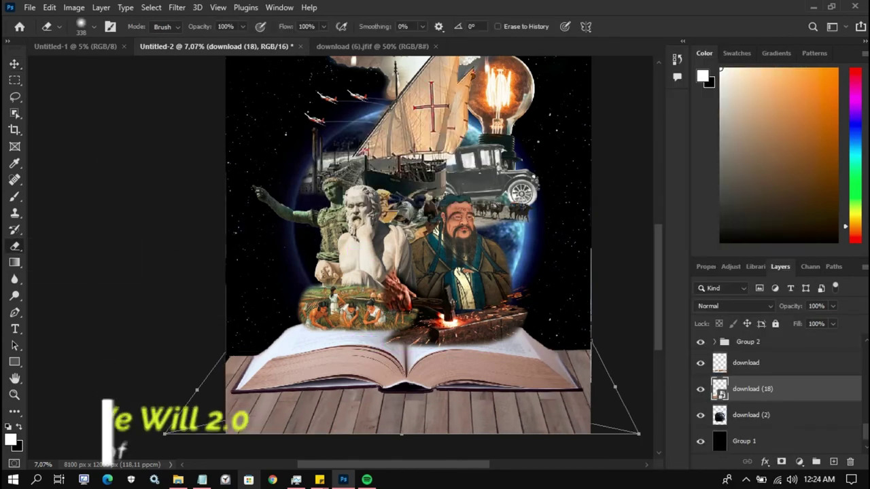
pyautogui.moveTo(211, 26); pyautogui.dragTo(199, 25)
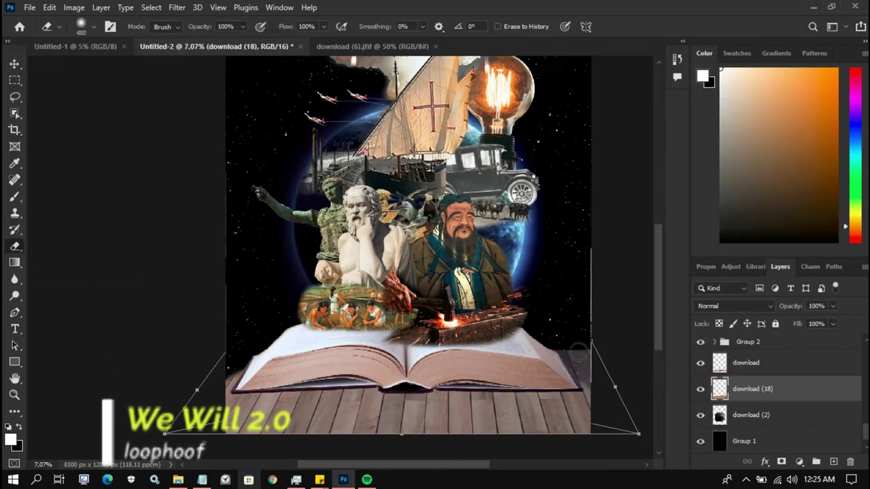
pyautogui.press('b')
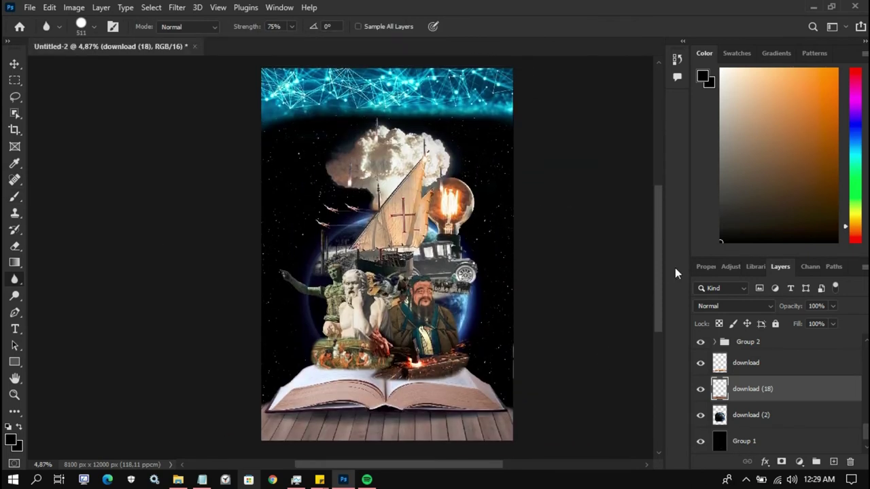
# Save the document as Untitled-2.psd, then open and cancel Export As.
pyautogui.click(30, 7)
pyautogui.hotkey('ctrl', 's')
pyautogui.click(30, 7)
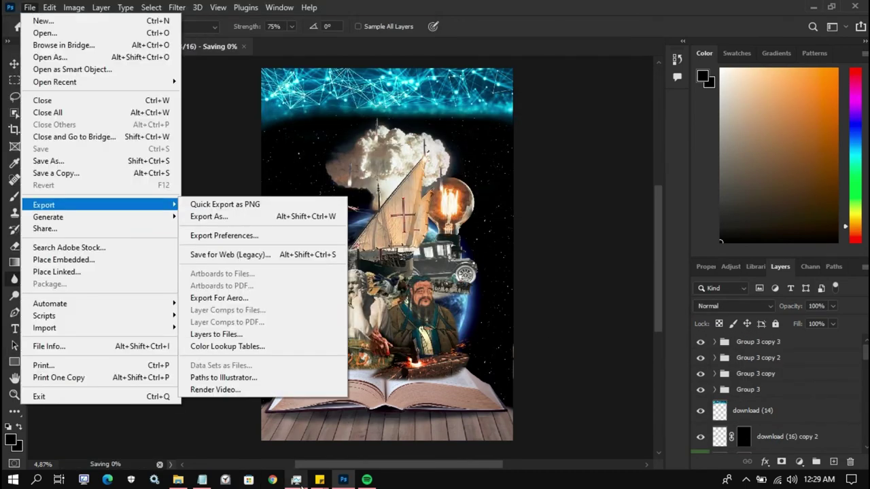
pyautogui.click(229, 216)
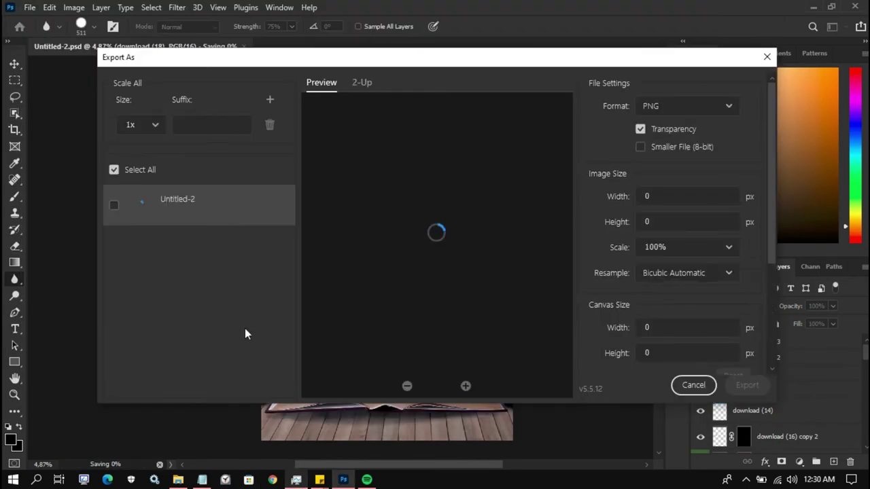
pyautogui.click(693, 385)
# Group the selected layers with Ctrl+G, undoing the extra Group 5.
pyautogui.rightClick(778, 427)
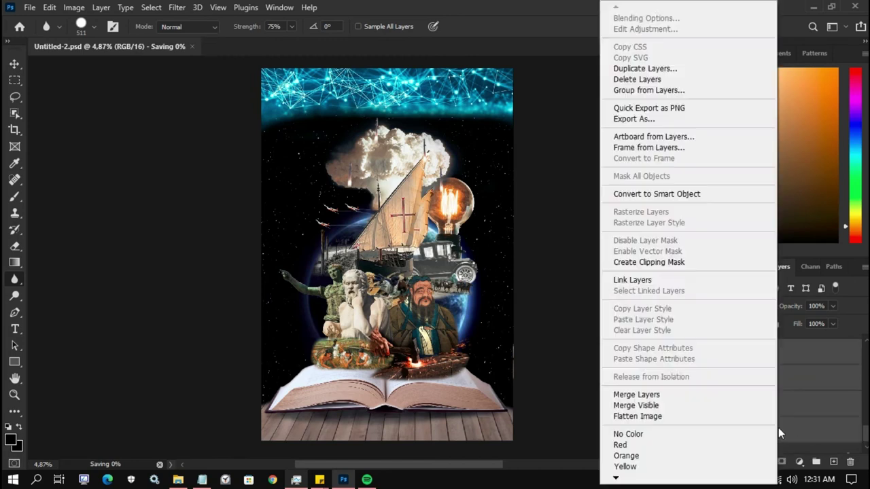
pyautogui.press('Escape')
pyautogui.hotkey('ctrl', 'g')
pyautogui.scroll(1, 802, 385)
pyautogui.hotkey('ctrl', 'g')
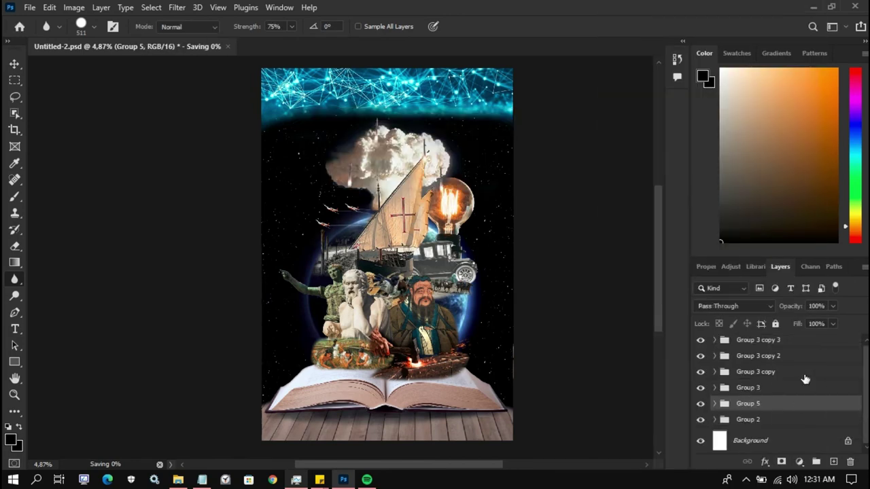
pyautogui.hotkey('ctrl', 'z')
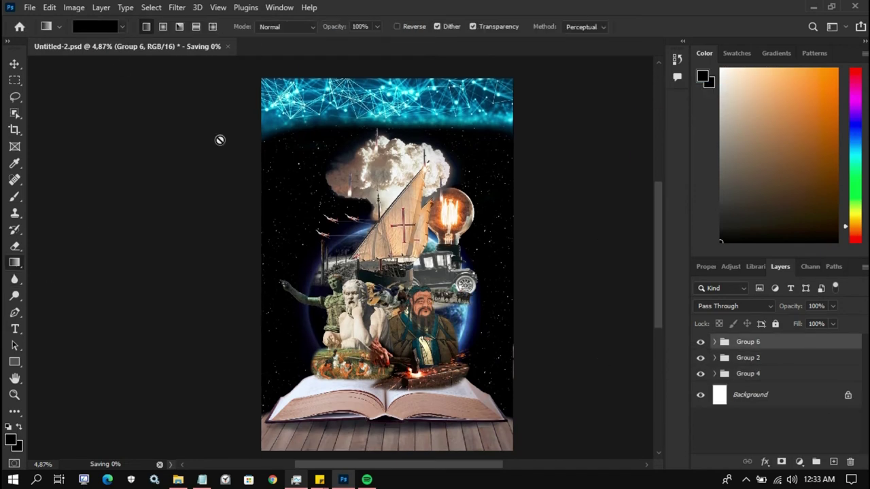
# Edit a noise gradient in the Gradient Editor, scrolling through its settings.
pyautogui.click(122, 26)
pyautogui.click(96, 26)
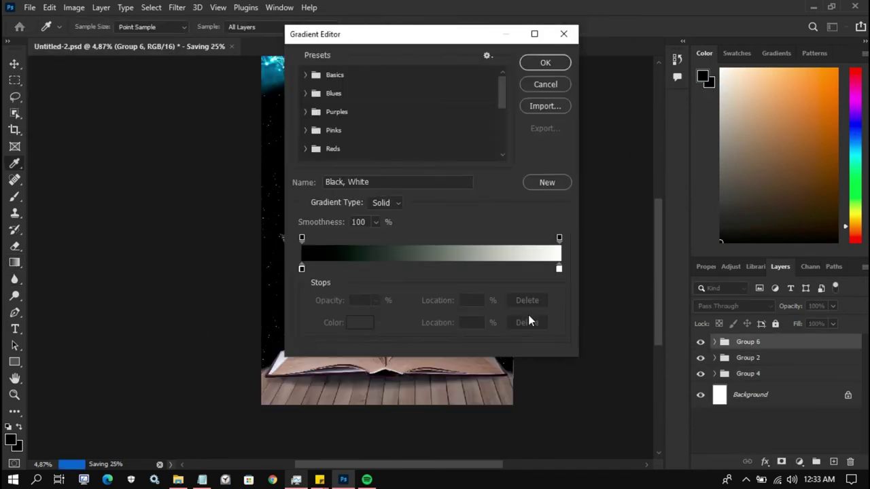
pyautogui.scroll(-1, 386, 202)
pyautogui.scroll(1, 393, 207)
pyautogui.scroll(-1, 386, 202)
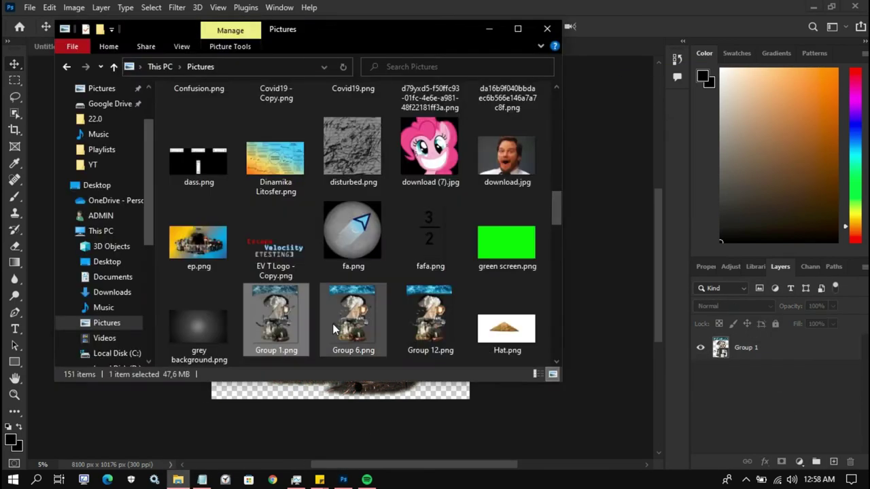
# Place the Group 12 image and set up a 1811 px eraser with lower smoothing.
pyautogui.moveTo(332, 324); pyautogui.dragTo(483, 378)
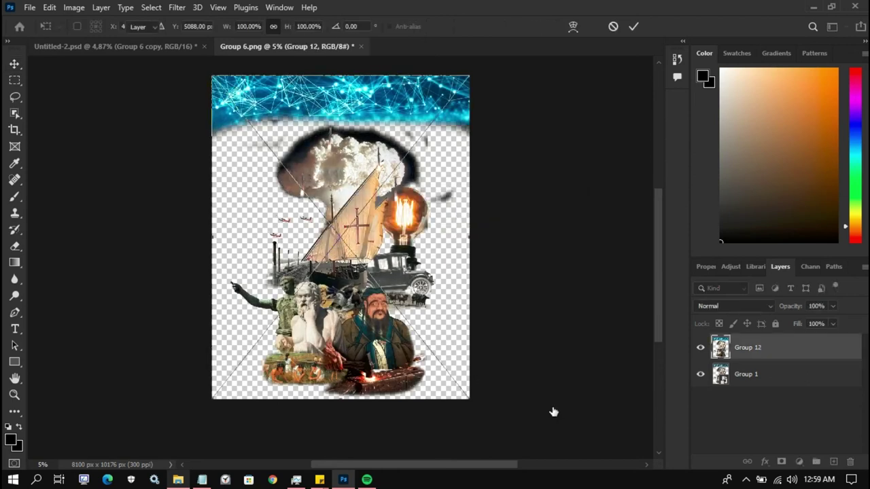
pyautogui.press('Return')
pyautogui.press('e')
pyautogui.click(93, 26)
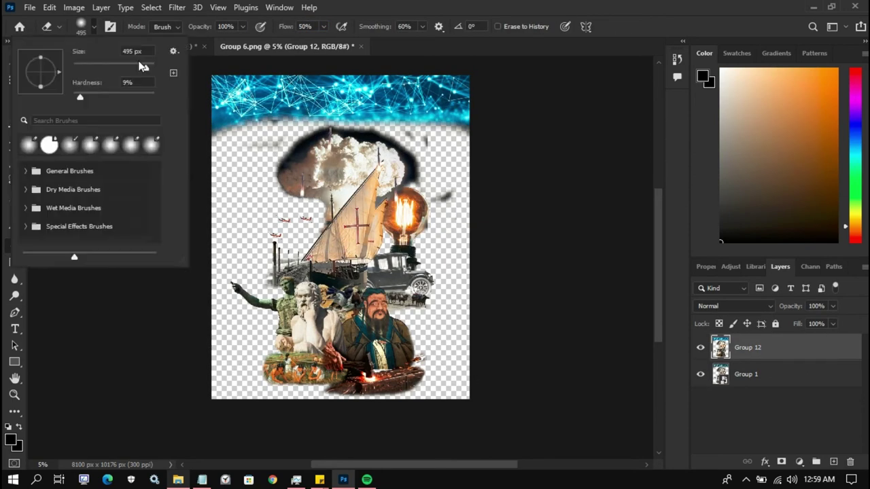
pyautogui.moveTo(141, 65); pyautogui.dragTo(153, 63)
pyautogui.click(513, 280)
pyautogui.moveTo(421, 42); pyautogui.dragTo(408, 41)
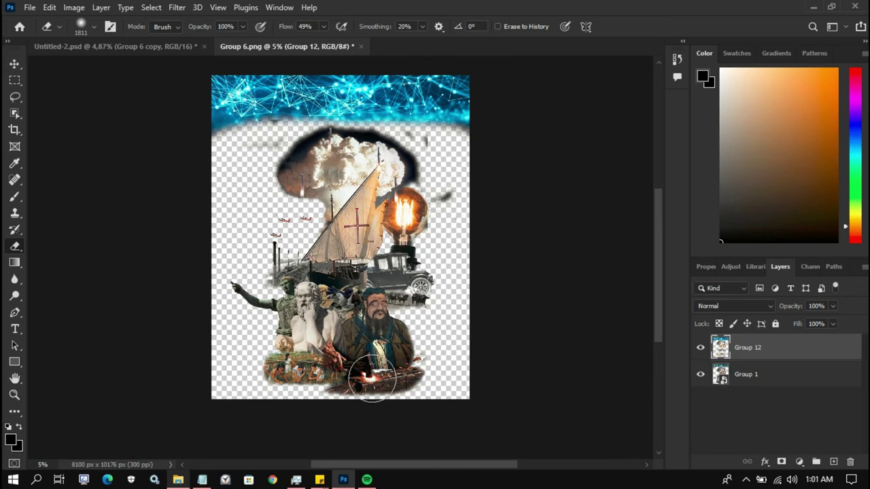
# Rasterize Group 12, erase its bottom to transparency, then set smoothing 42% and flow 38%.
pyautogui.click(701, 374)
pyautogui.click(469, 358)
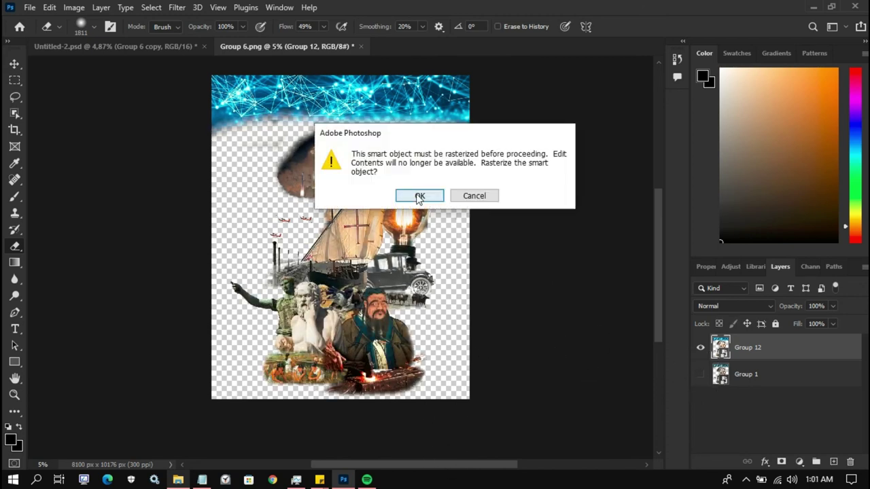
pyautogui.press('Return')
pyautogui.moveTo(407, 378)
pyautogui.mouseDown()
pyautogui.moveTo(207, 356)
pyautogui.moveTo(465, 348)
pyautogui.mouseUp()
pyautogui.click(422, 26)
pyautogui.moveTo(422, 41); pyautogui.dragTo(436, 41)
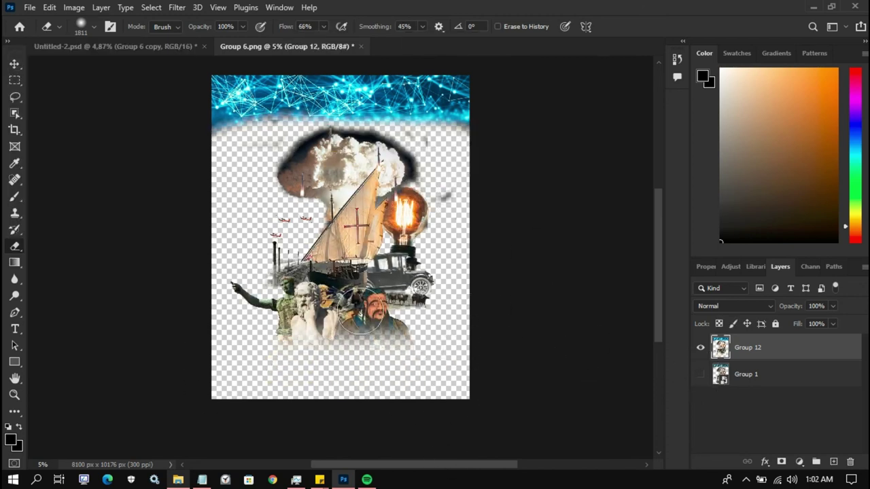
pyautogui.click(323, 26)
pyautogui.moveTo(316, 42); pyautogui.dragTo(297, 42)
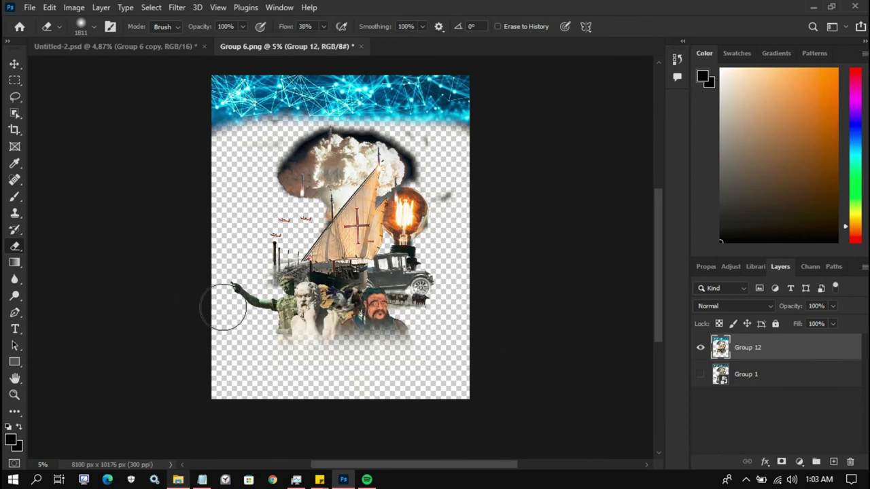
# Fade out the figures at the collage bottom and toggle Group 1 and Group 12 visibility.
pyautogui.hotkey('shift', '2')
pyautogui.hotkey('shift', '1')
pyautogui.moveTo(223, 307); pyautogui.dragTo(240, 262)
pyautogui.click(701, 374)
pyautogui.click(748, 375)
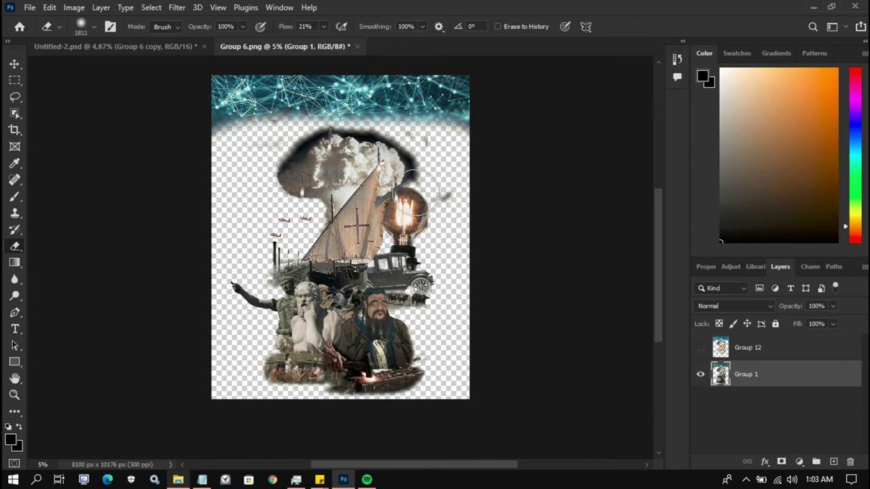
pyautogui.click(700, 348)
pyautogui.hotkey('shift', '0')
pyautogui.click(701, 347)
# Merge the collage layers into one and save the result as a PNG.
pyautogui.rightClick(739, 369)
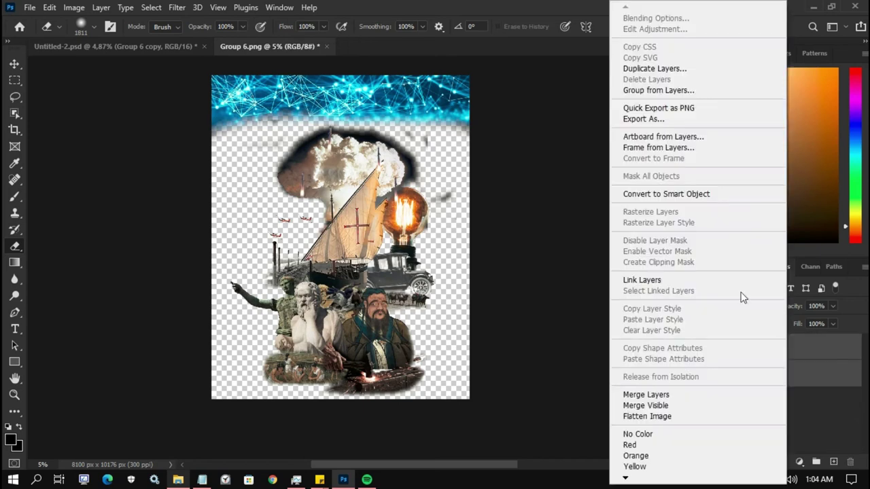
pyautogui.click(652, 111)
pyautogui.click(330, 283)
pyautogui.click(116, 46)
# Delete the Group 6 copy and Group 6 layers from the Untitled-2 poster.
pyautogui.press('Delete')
pyautogui.click(378, 187)
pyautogui.press('Delete')
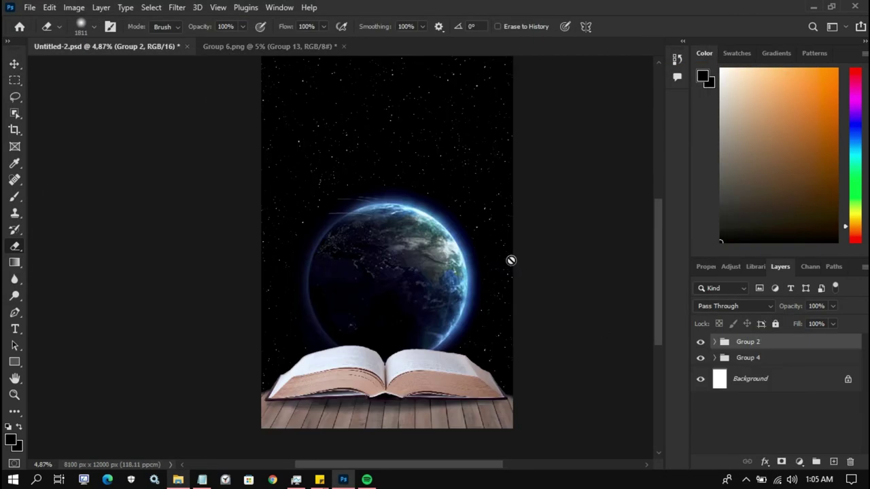
# Drag Group 13.png from the file browser onto the poster, commit it and dismiss the error.
pyautogui.hotkey('alt', 'Tab')
pyautogui.moveTo(505, 310); pyautogui.dragTo(583, 301)
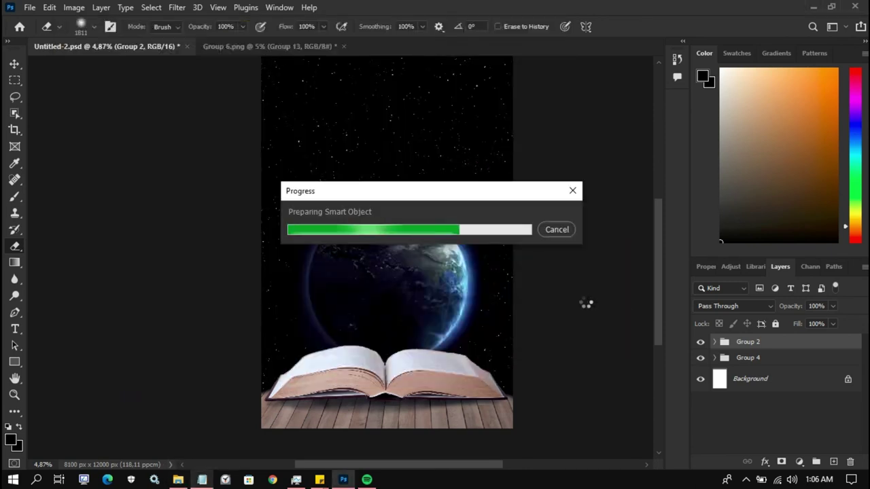
pyautogui.scroll(1, 587, 272)
pyautogui.press('Return')
pyautogui.press('e')
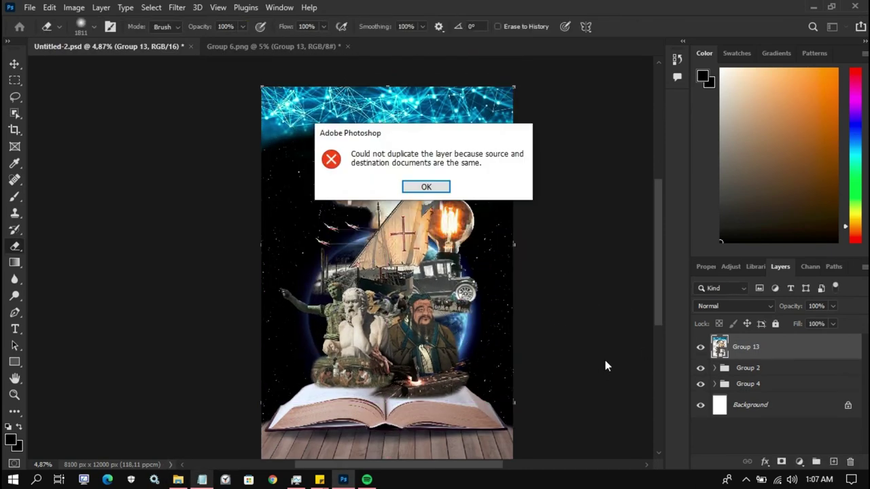
pyautogui.press('Return')
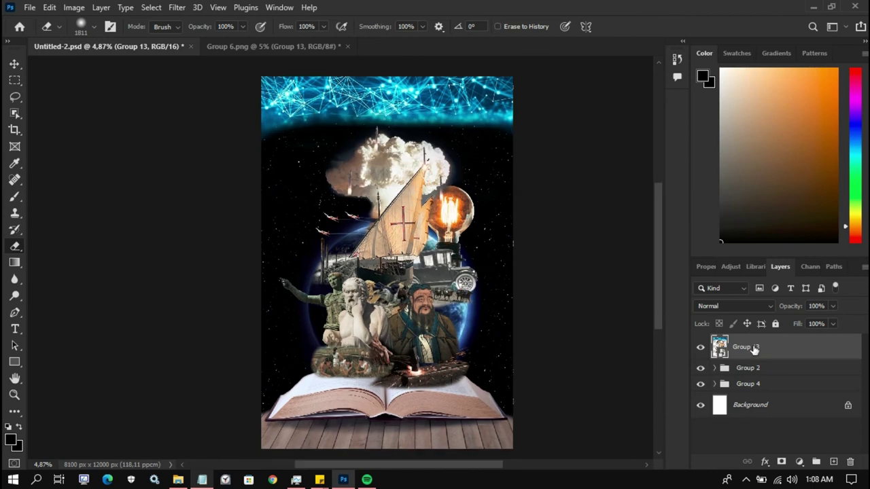
# Select the Group 13 layer and group the layers with Ctrl+G.
pyautogui.keyDown('shift'); pyautogui.click(748, 384); pyautogui.keyUp('shift')
pyautogui.hotkey('ctrl', 'g')
pyautogui.rightClick(755, 342)
pyautogui.press('Escape')
# Open Export As, briefly try Save As, then reopen the Export As settings.
pyautogui.click(30, 8)
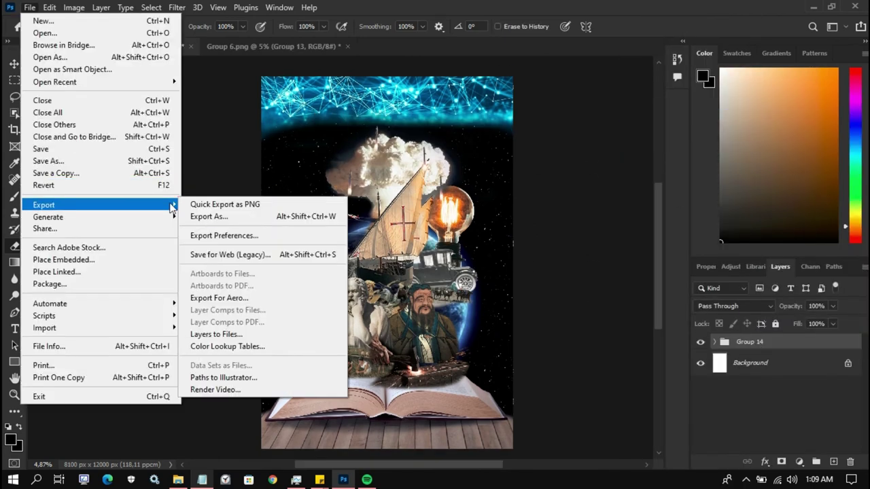
pyautogui.click(209, 216)
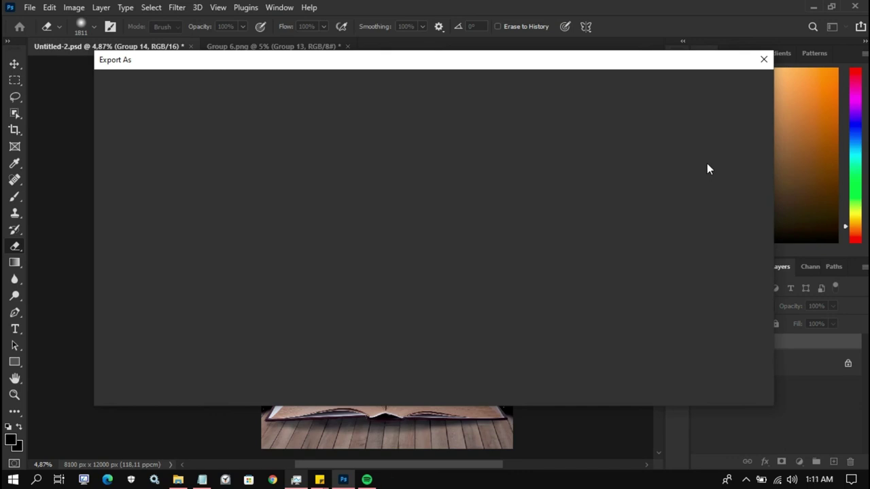
pyautogui.click(764, 59)
pyautogui.click(30, 7)
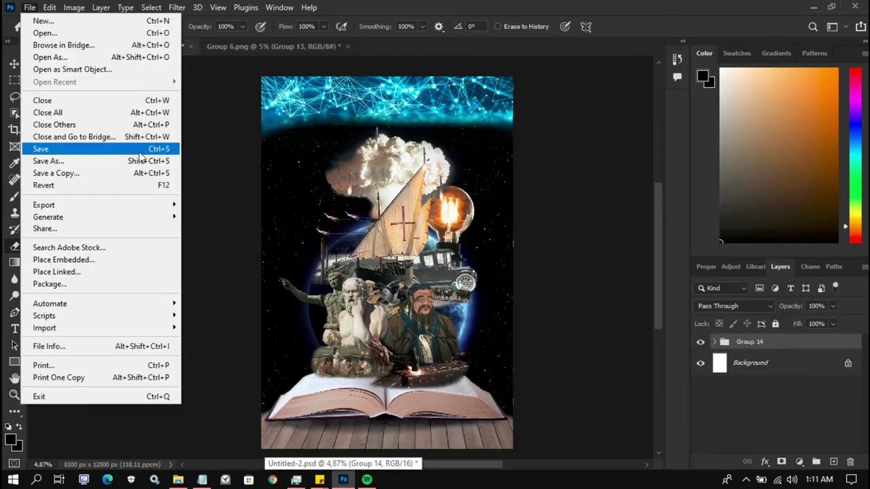
pyautogui.click(79, 160)
pyautogui.press('Escape')
pyautogui.hotkey('ctrl', 'alt', 'shift', 'w')
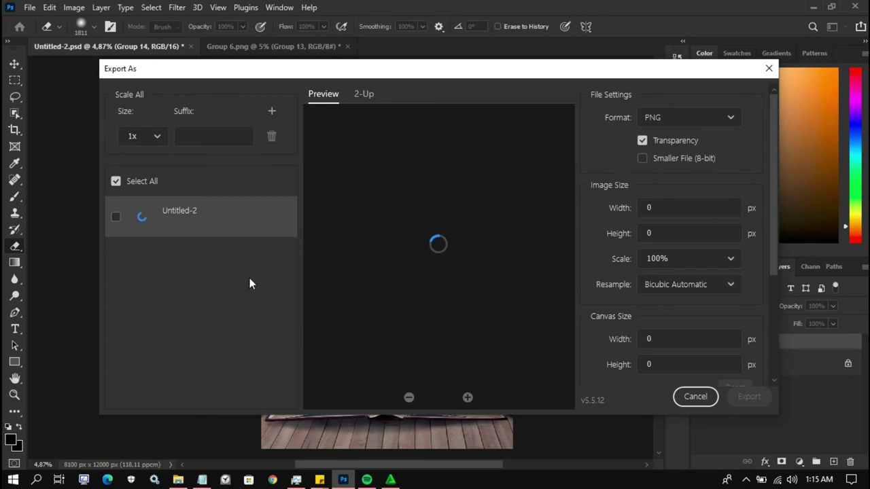
# Check memory use in Task Manager and close the stalled export window.
pyautogui.hotkey('ctrl', 'shift', 'Escape')
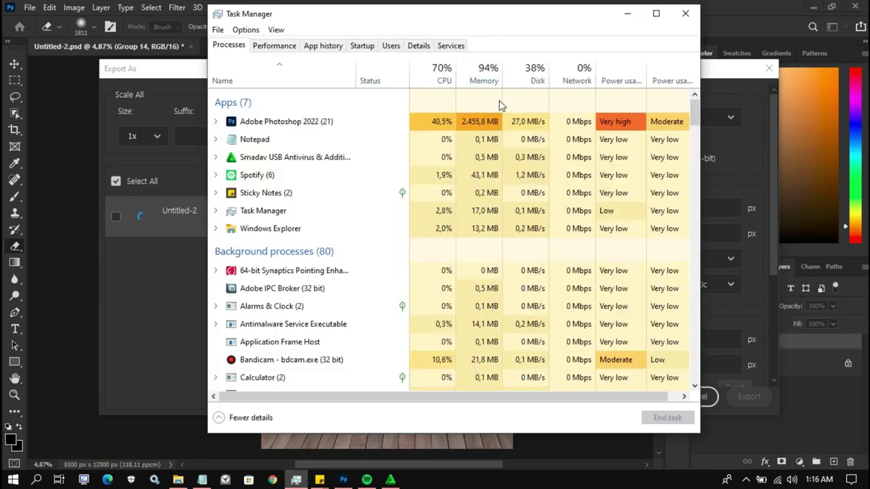
pyautogui.click(766, 65)
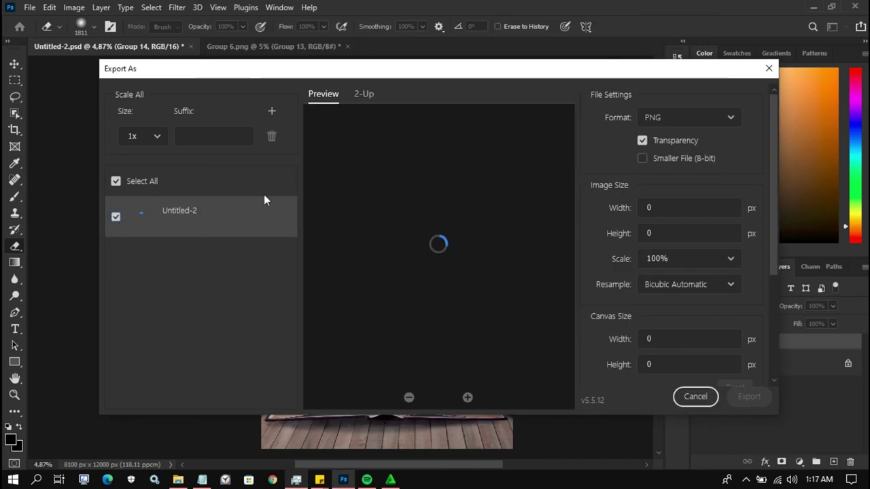
pyautogui.click(769, 68)
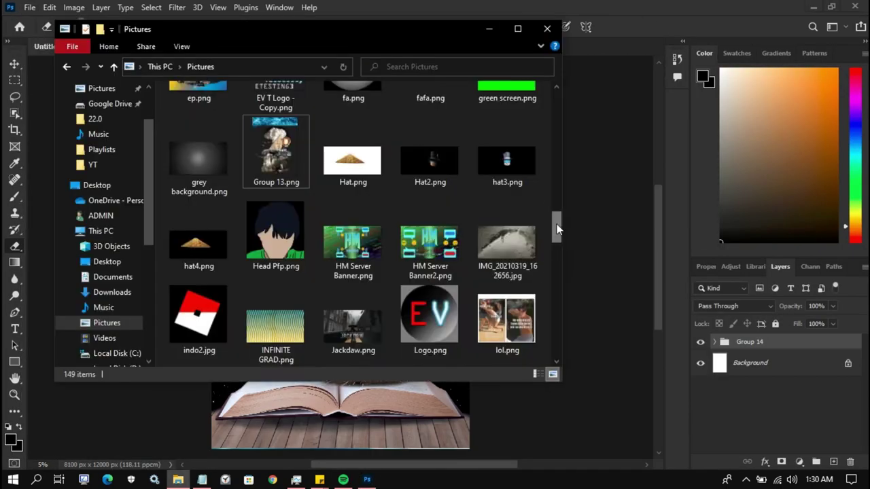
# Export the poster as Untitled-2.png and open it from the Pictures folder.
pyautogui.scroll(-5, 732, 258)
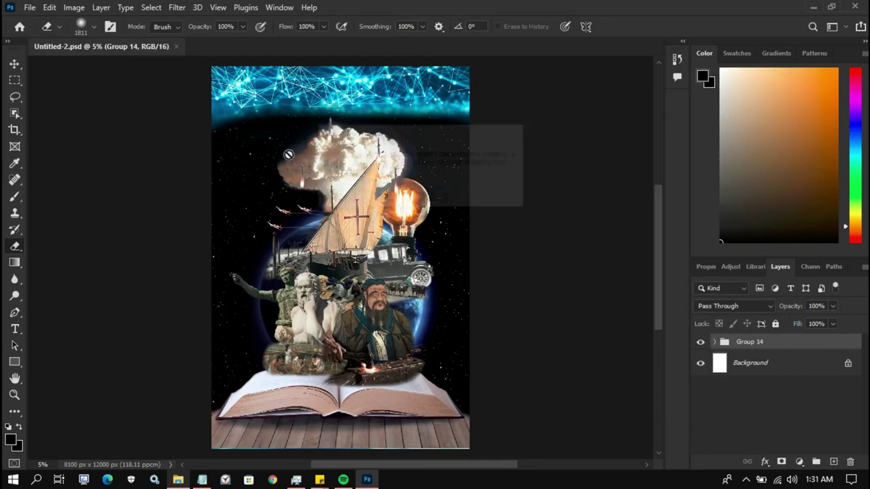
pyautogui.click(30, 7)
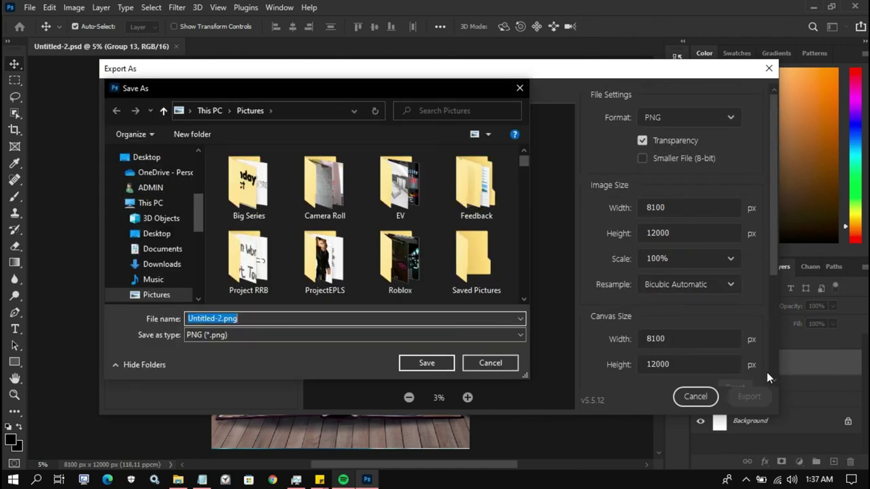
pyautogui.press('Return')
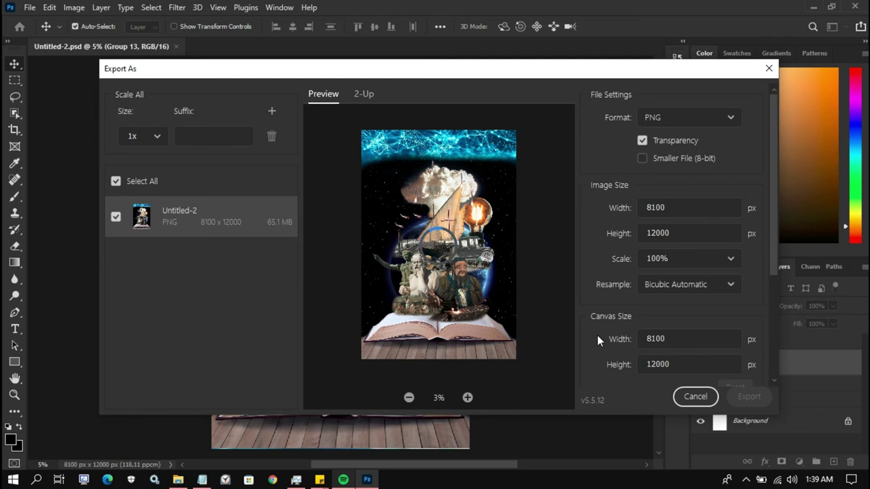
pyautogui.click(178, 480)
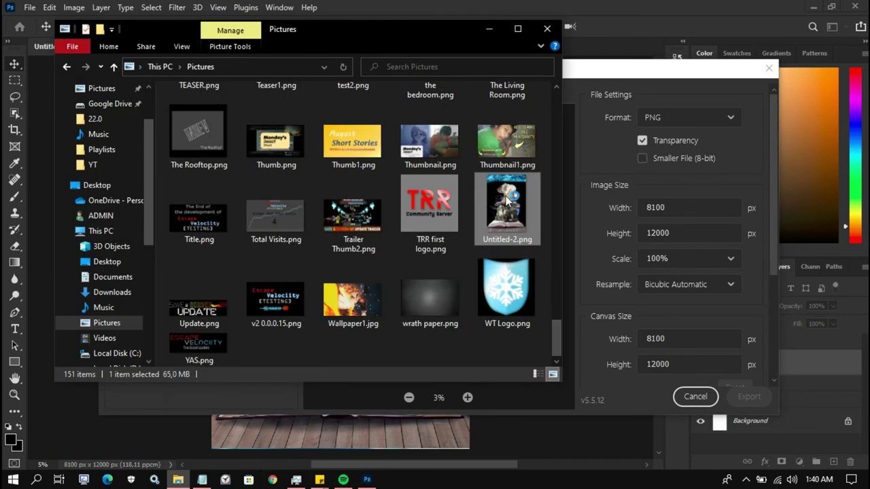
pyautogui.doubleClick(505, 196)
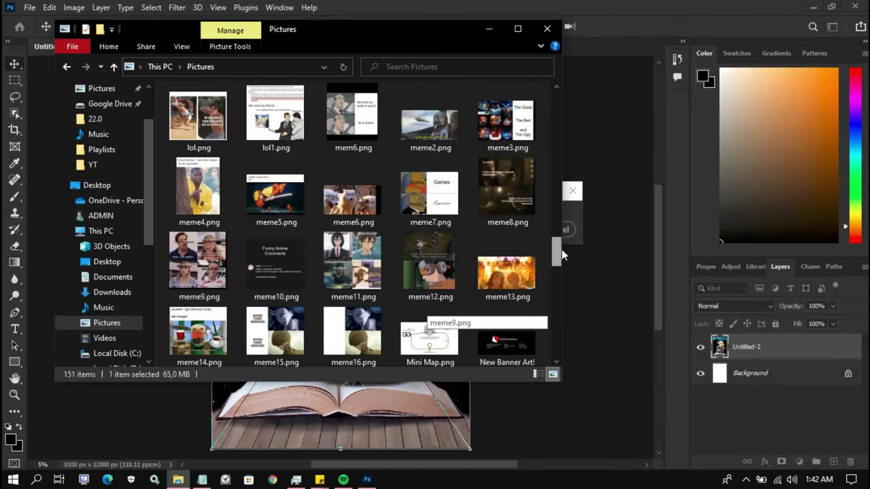
# Draw a text box on the book with the Type tool.
pyautogui.moveTo(553, 338); pyautogui.dragTo(549, 228)
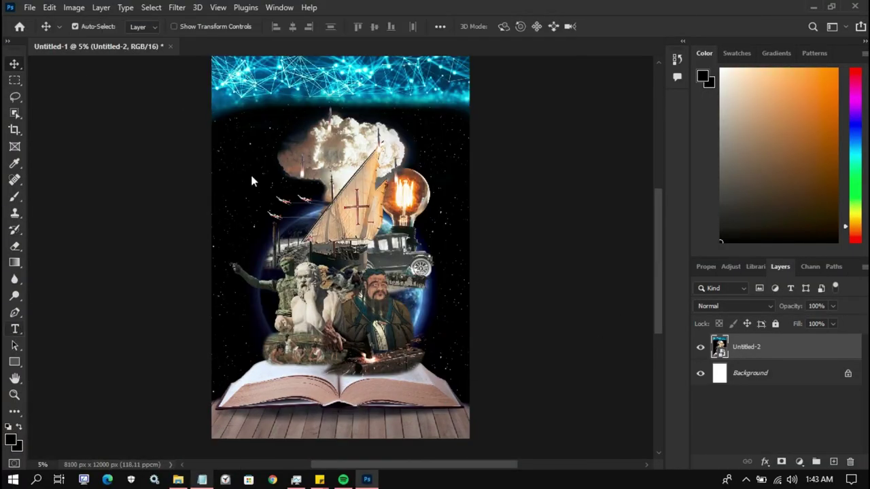
pyautogui.click(15, 329)
pyautogui.moveTo(267, 398); pyautogui.dragTo(421, 411)
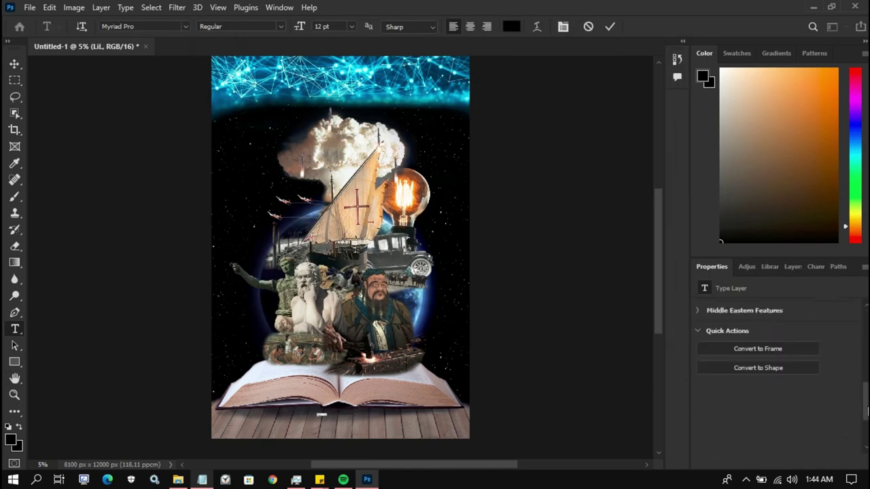
# Delete the stray text layer and type 'Literasi' in a new text box across the book.
pyautogui.rightClick(762, 341)
pyautogui.click(589, 74)
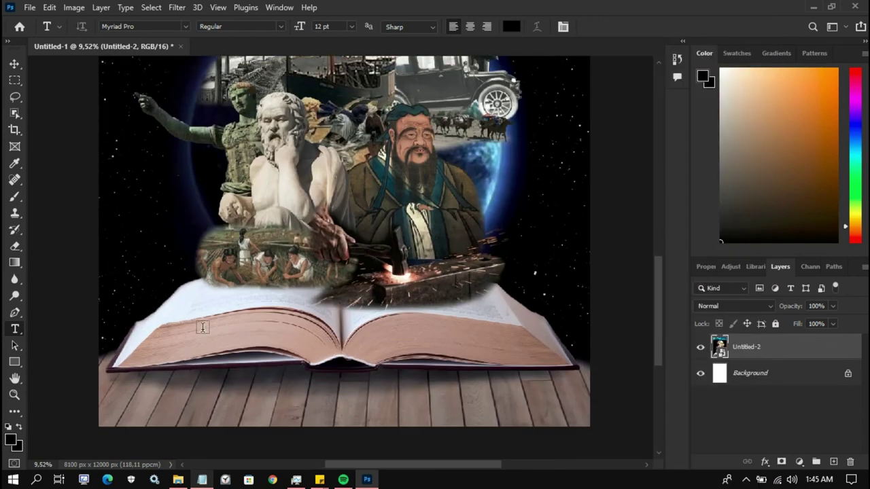
pyautogui.moveTo(202, 329); pyautogui.dragTo(512, 418)
pyautogui.write('Literasi')
pyautogui.click(745, 337)
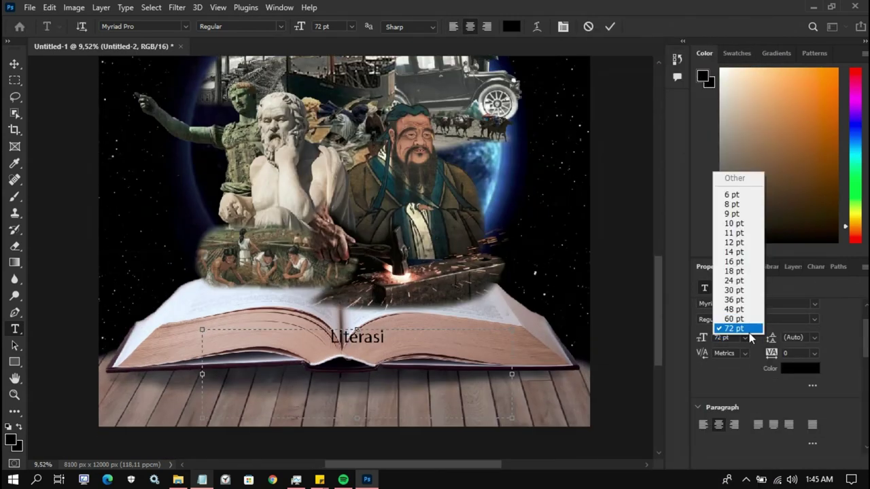
# Set the title to 368 pt Ponter, widen its box, and switch to PowerPoint.
pyautogui.hotkey('ctrl', 'a')
pyautogui.write('368')
pyautogui.press('Return')
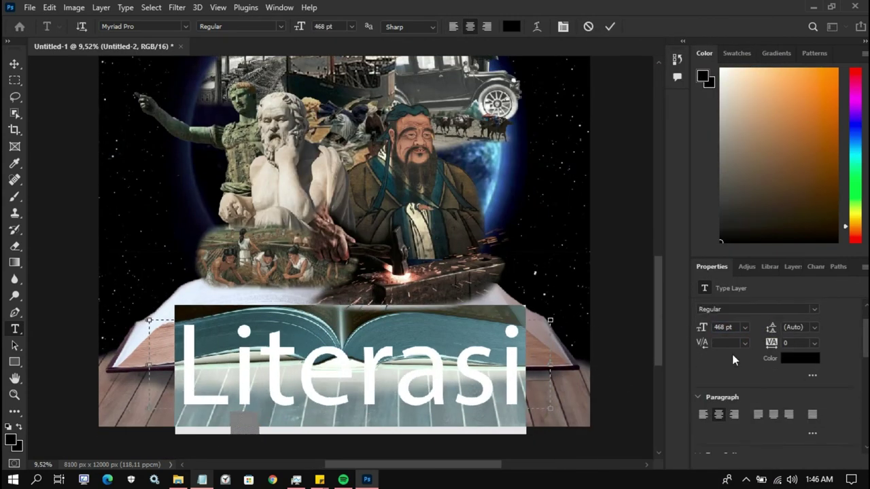
pyautogui.click(814, 314)
pyautogui.click(775, 198)
pyautogui.moveTo(550, 364); pyautogui.dragTo(639, 347)
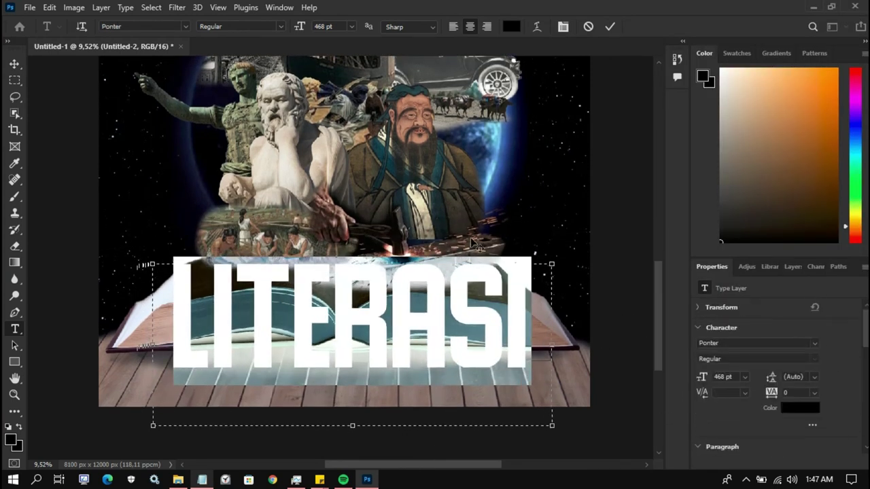
pyautogui.click(297, 479)
pyautogui.click(296, 479)
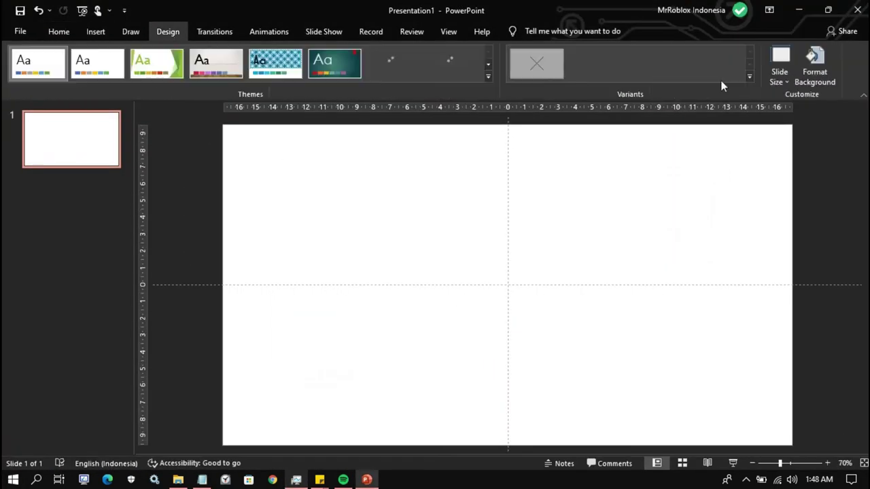